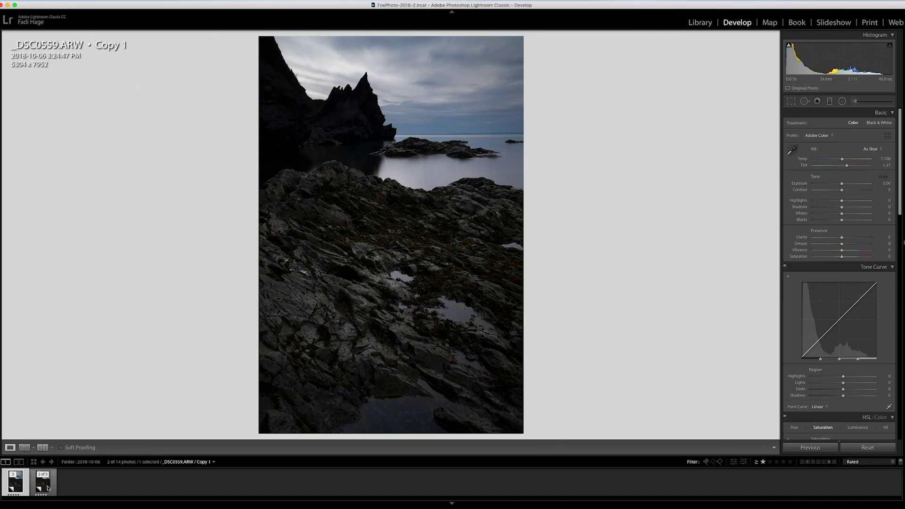
Compare Copy 1 and Copy 2 of _DSC0559.ARW in the filmstrip, ending on Copy 1.
{"action": "left_click", "coordinate": [48, 488]}
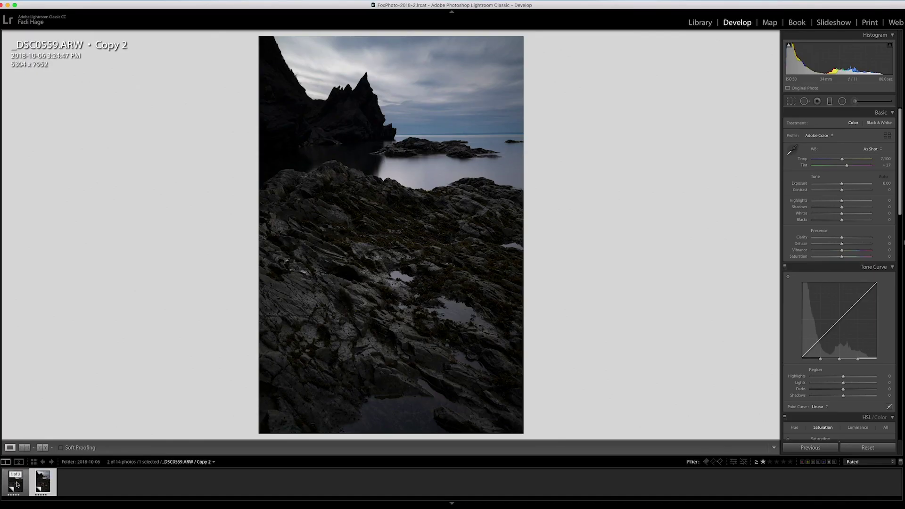
{"action": "left_click", "coordinate": [22, 484]}
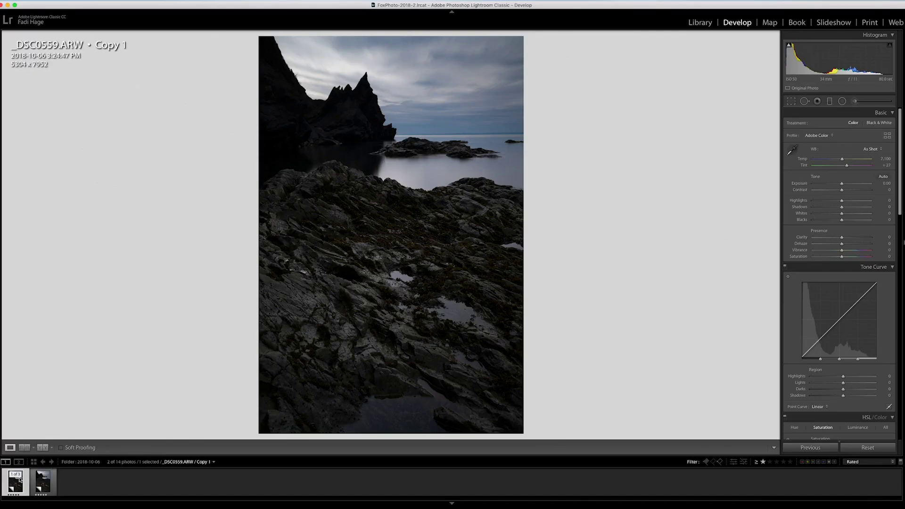
{"action": "left_click", "coordinate": [41, 491]}
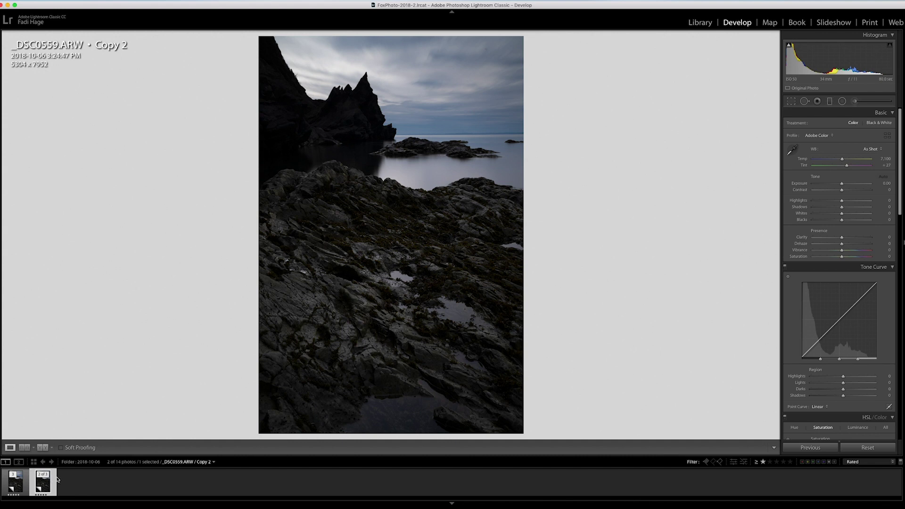
{"action": "key", "text": "Left"}
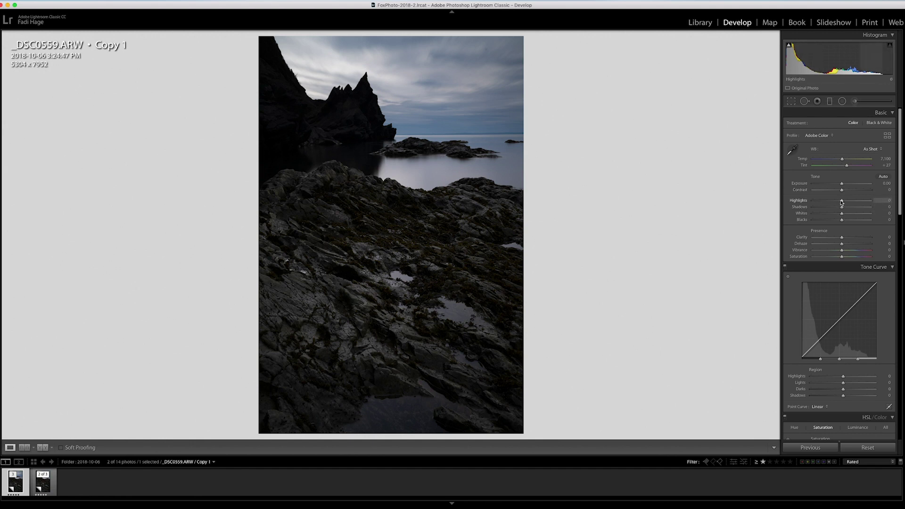
Set Highlights to -29, Shadows to +78 and Whites to +53, leaving Blacks at 0.
{"action": "left_click_drag", "start_coordinate": [839, 201], "coordinate": [833, 202]}
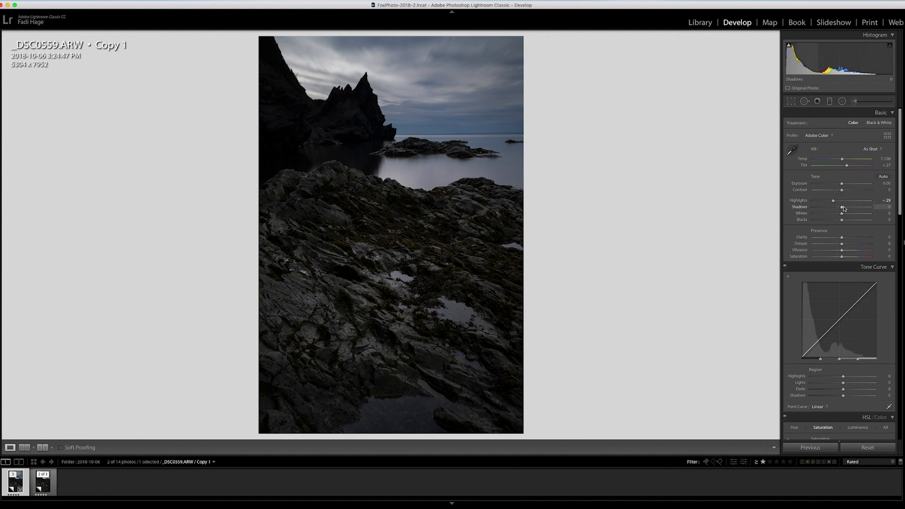
{"action": "left_click_drag", "start_coordinate": [852, 209], "coordinate": [866, 209]}
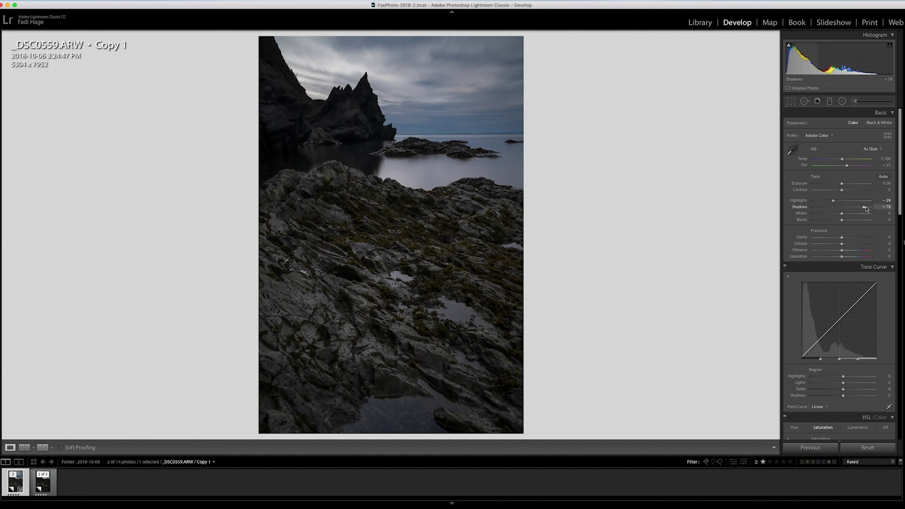
{"action": "left_click_drag", "start_coordinate": [866, 208], "coordinate": [864, 209]}
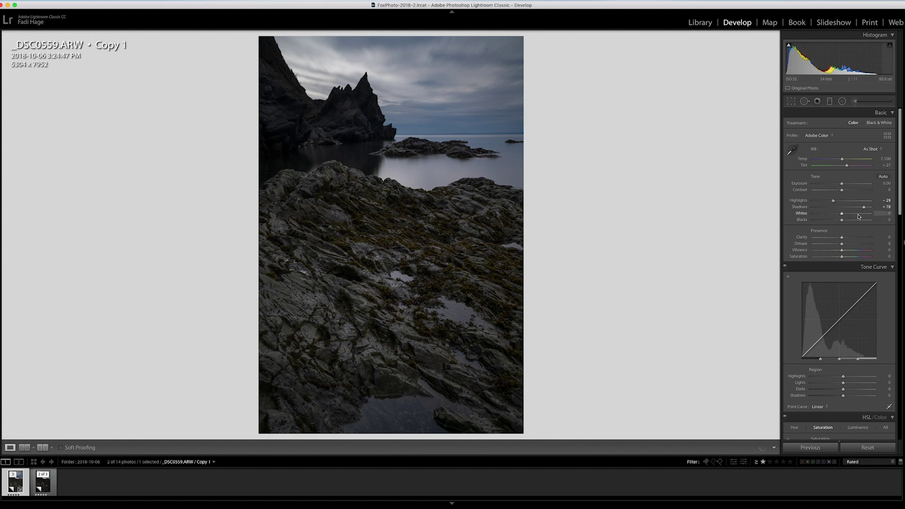
{"action": "mouse_move", "coordinate": [840, 213]}
{"action": "left_mouse_down"}
{"action": "mouse_move", "coordinate": [866, 215]}
{"action": "mouse_move", "coordinate": [857, 215]}
{"action": "left_mouse_up"}
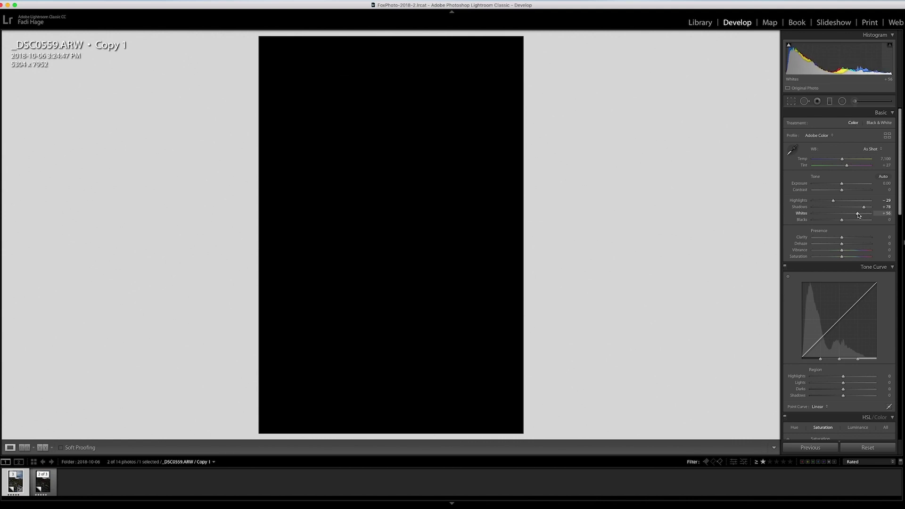
{"action": "left_click_drag", "start_coordinate": [858, 215], "coordinate": [857, 215]}
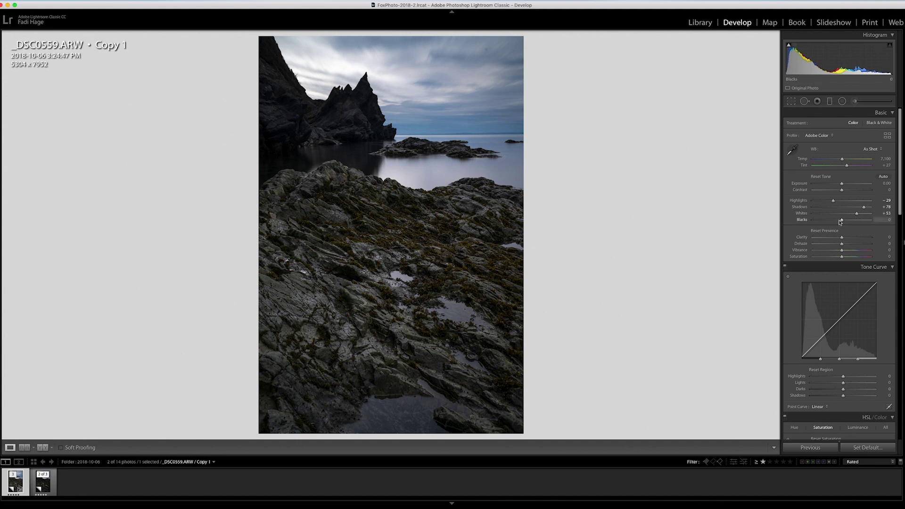
{"action": "left_click_drag", "start_coordinate": [842, 220], "coordinate": [843, 220]}
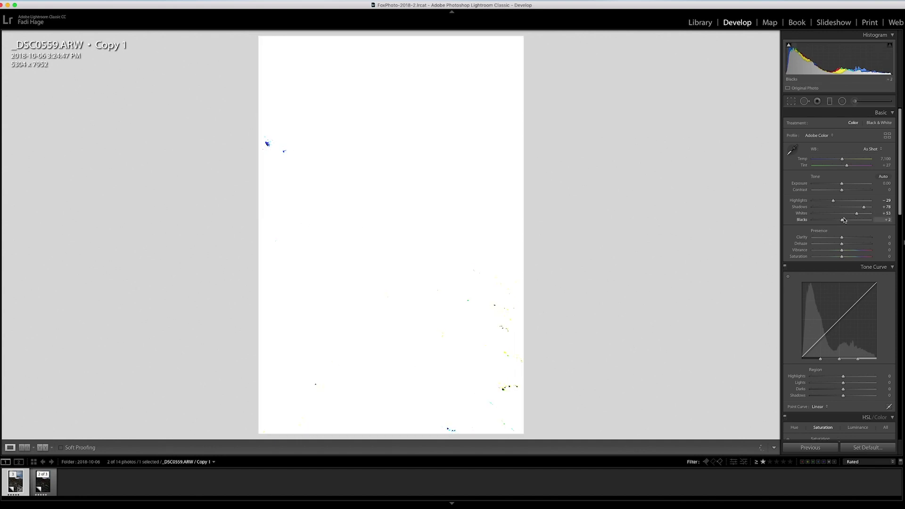
{"action": "left_click_drag", "start_coordinate": [843, 221], "coordinate": [842, 220]}
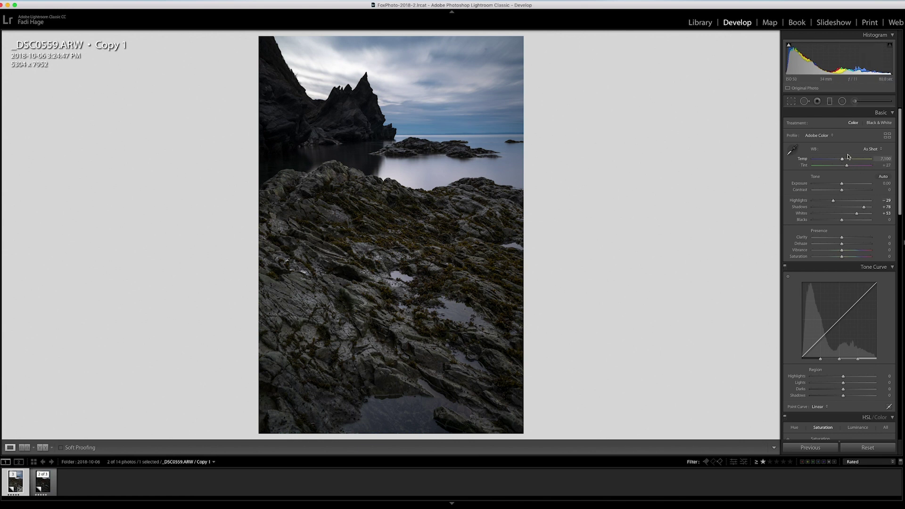
Try a warmer Temp, revert white balance to As Shot, and raise Contrast to +15.
{"action": "left_click_drag", "start_coordinate": [846, 161], "coordinate": [850, 160]}
{"action": "left_click", "coordinate": [869, 149]}
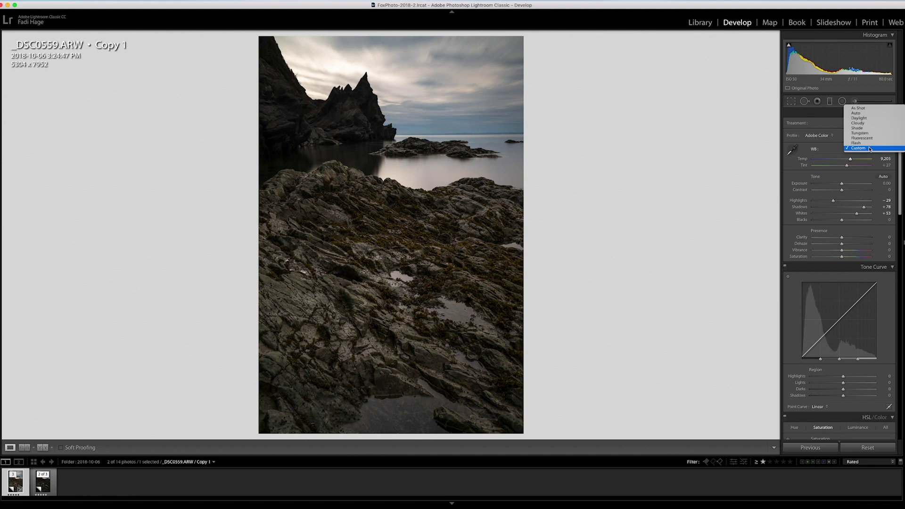
{"action": "left_click", "coordinate": [865, 107]}
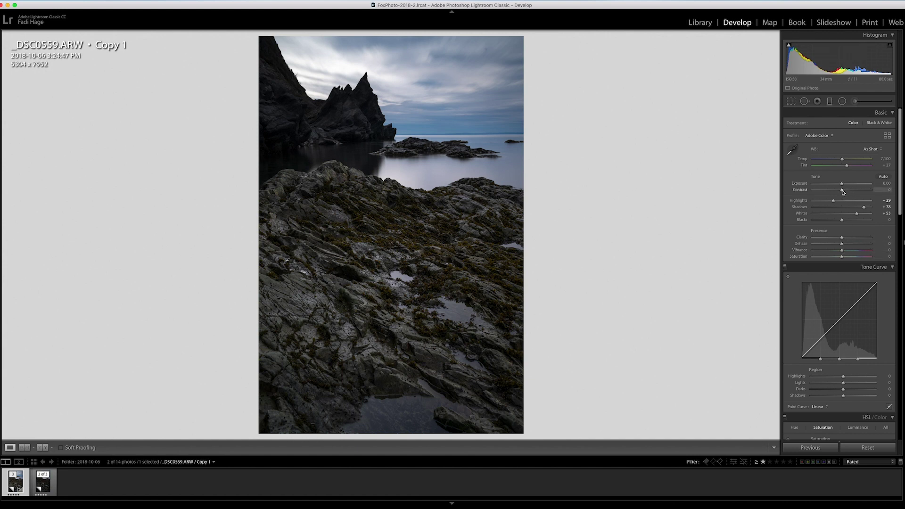
{"action": "left_click_drag", "start_coordinate": [843, 192], "coordinate": [845, 191]}
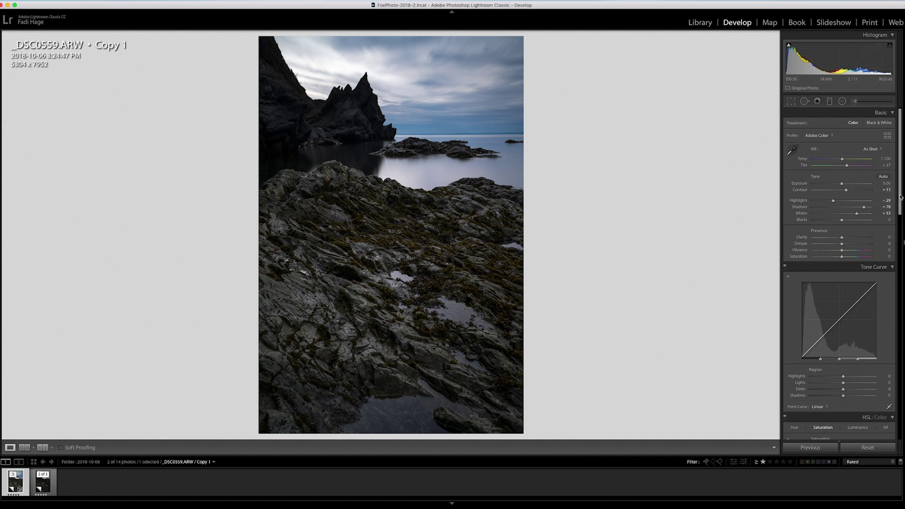
{"action": "left_click_drag", "start_coordinate": [900, 197], "coordinate": [901, 226]}
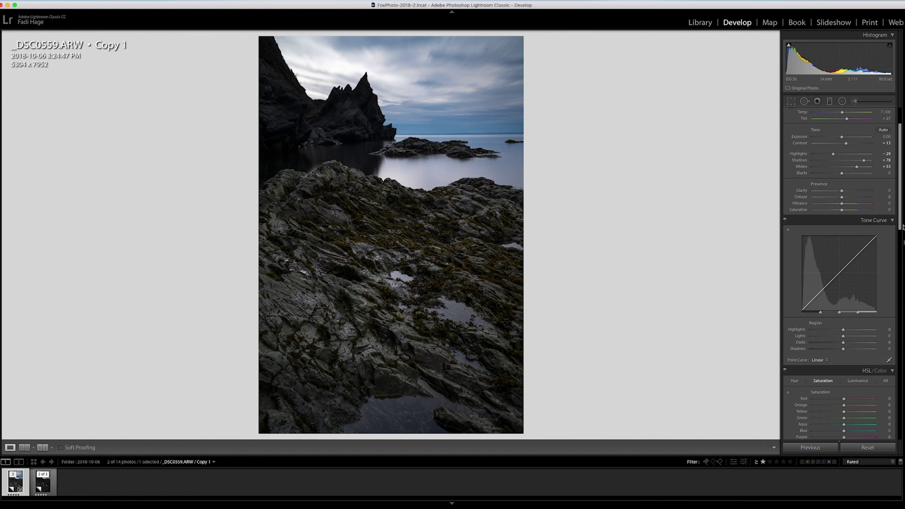
{"action": "scroll", "coordinate": [857, 225], "scroll_direction": "up", "scroll_amount": 2}
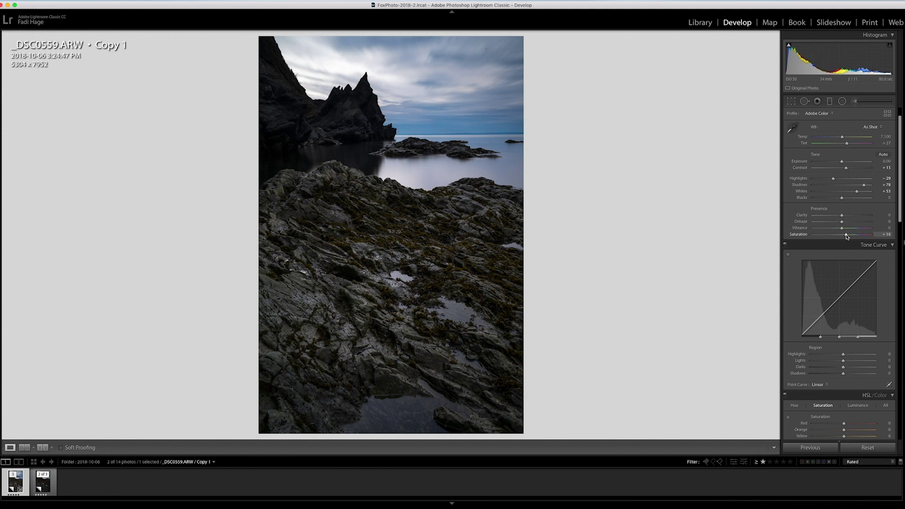
Scroll down to the Detail panel's Sharpening settings and prepare the mask preview.
{"action": "scroll", "coordinate": [900, 226], "scroll_direction": "down", "scroll_amount": 3}
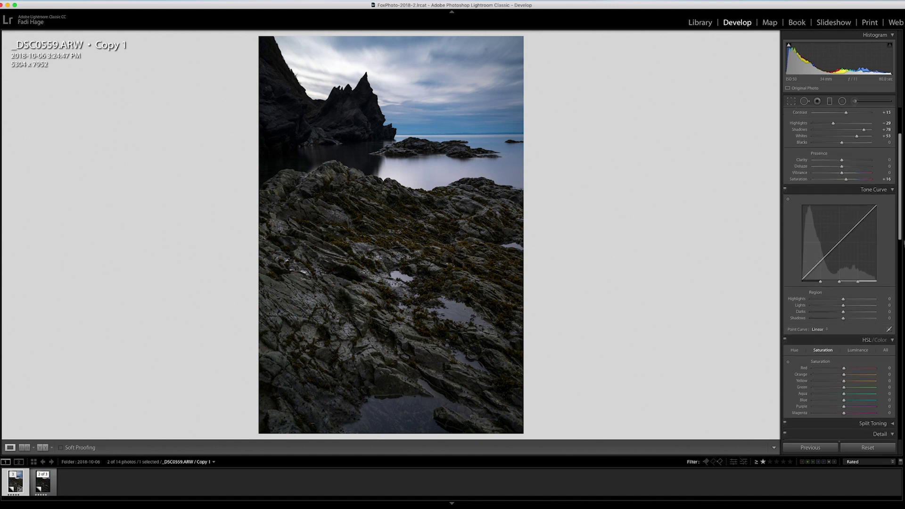
{"action": "scroll", "coordinate": [902, 241], "scroll_direction": "down", "scroll_amount": 4}
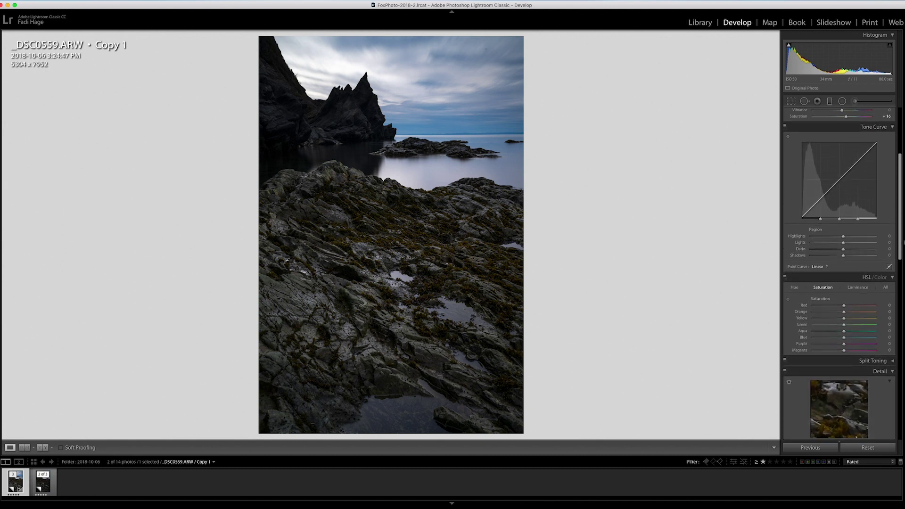
{"action": "scroll", "coordinate": [902, 243], "scroll_direction": "up", "scroll_amount": 5}
{"action": "scroll", "coordinate": [902, 242], "scroll_direction": "down", "scroll_amount": 10}
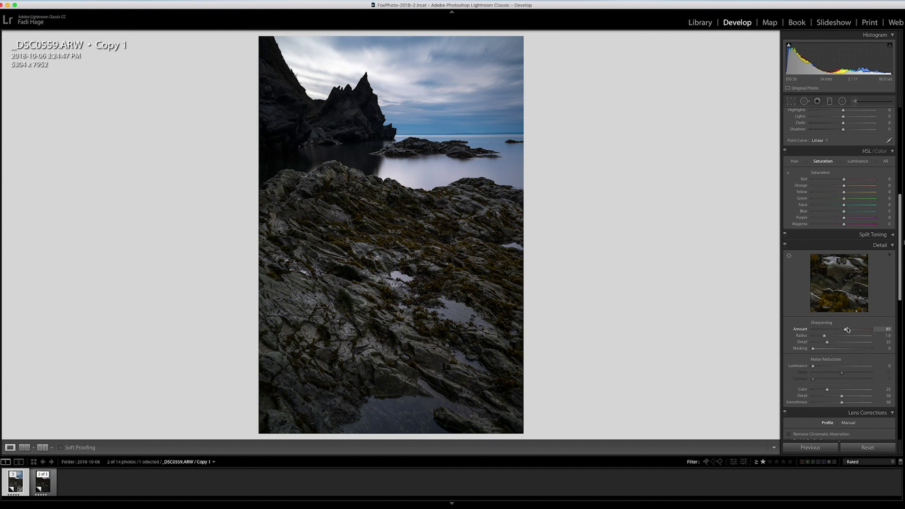
{"action": "key", "text": "alt"}
Set sharpening Masking to 46 while previewing the mask, then activate Spot Removal.
{"action": "left_click_drag", "start_coordinate": [813, 350], "coordinate": [839, 350]}
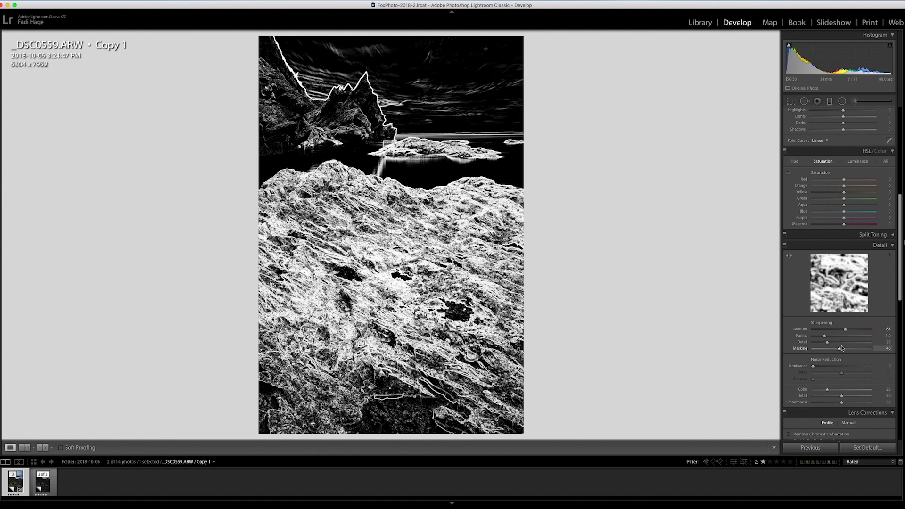
{"action": "left_click_drag", "start_coordinate": [841, 348], "coordinate": [840, 349]}
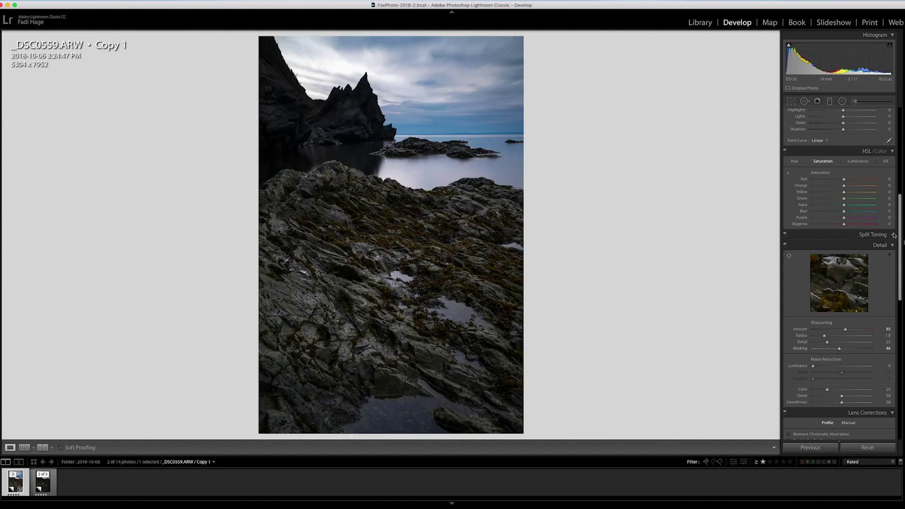
{"action": "left_click", "coordinate": [804, 101]}
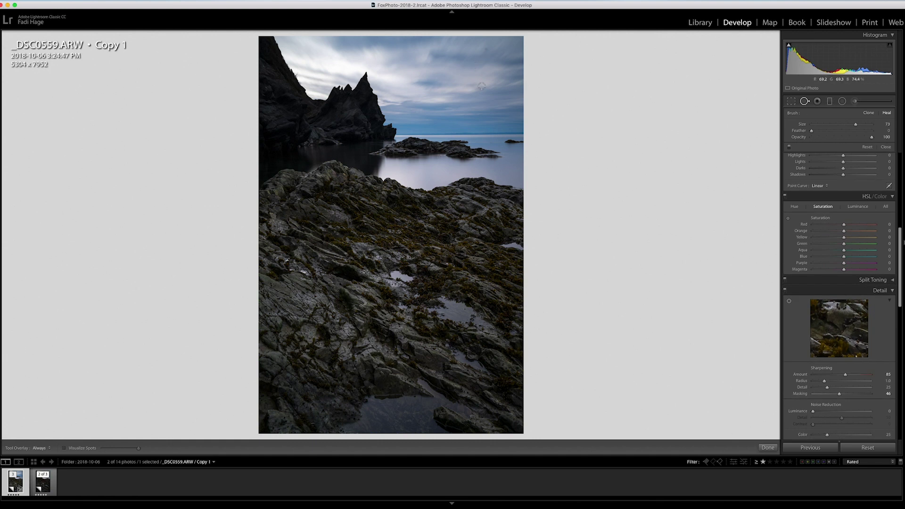
Heal an upper-sky dust spot with a size-60 brush and Visualize Spots, sourcing nearby clean sky.
{"action": "left_click_drag", "start_coordinate": [839, 124], "coordinate": [847, 123]}
{"action": "left_click", "coordinate": [70, 448]}
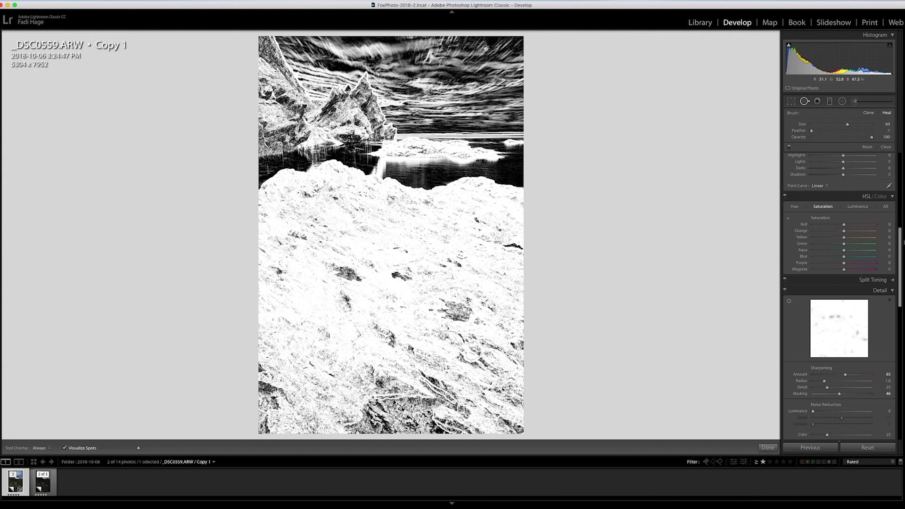
{"action": "left_click", "coordinate": [486, 49]}
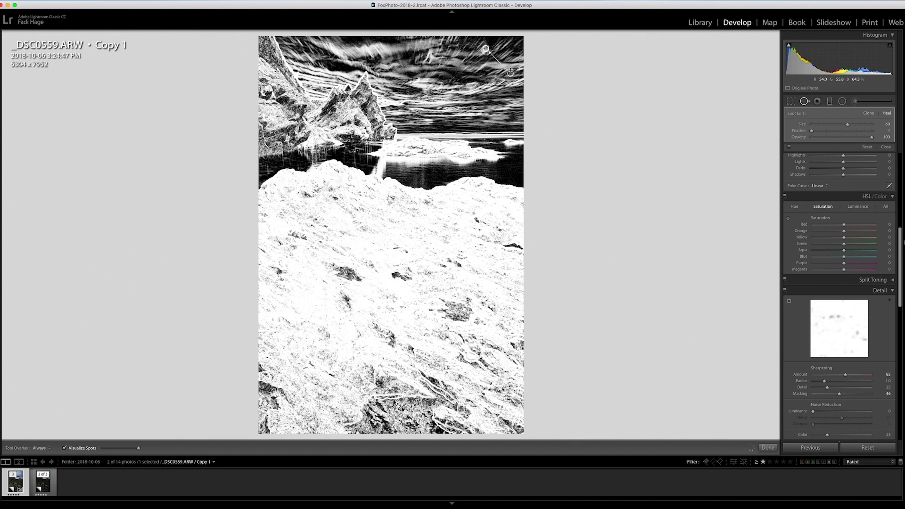
{"action": "left_click_drag", "start_coordinate": [510, 74], "coordinate": [497, 47]}
Close Spot Removal and inspect the sky at full size.
{"action": "left_click", "coordinate": [804, 101]}
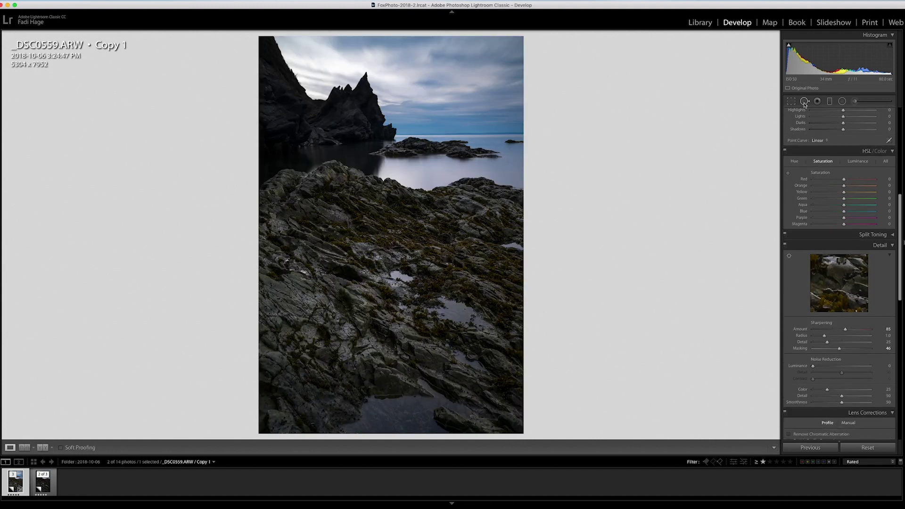
{"action": "left_click_drag", "start_coordinate": [498, 65], "coordinate": [503, 188]}
{"action": "scroll", "coordinate": [895, 297], "scroll_direction": "down", "scroll_amount": 5}
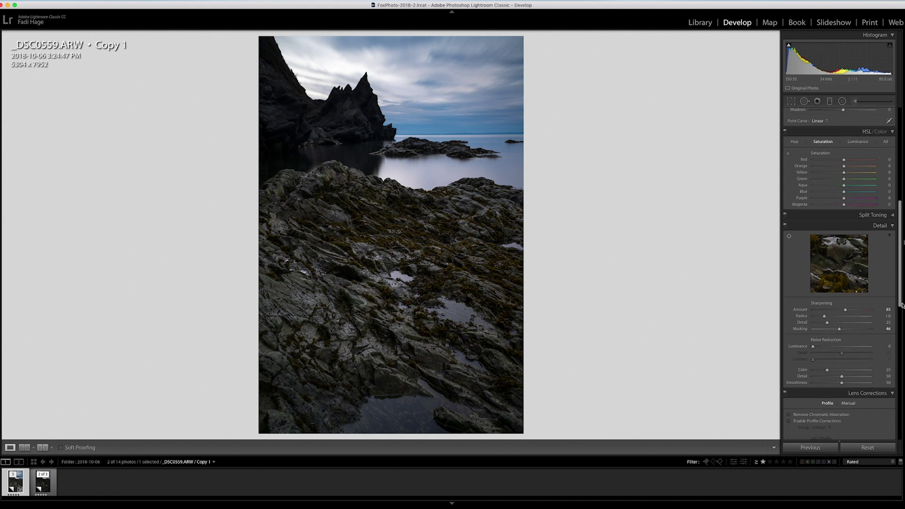
Enable Profile Corrections and Remove Chromatic Aberration in Lens Corrections.
{"action": "left_click", "coordinate": [789, 348]}
{"action": "left_click", "coordinate": [789, 355]}
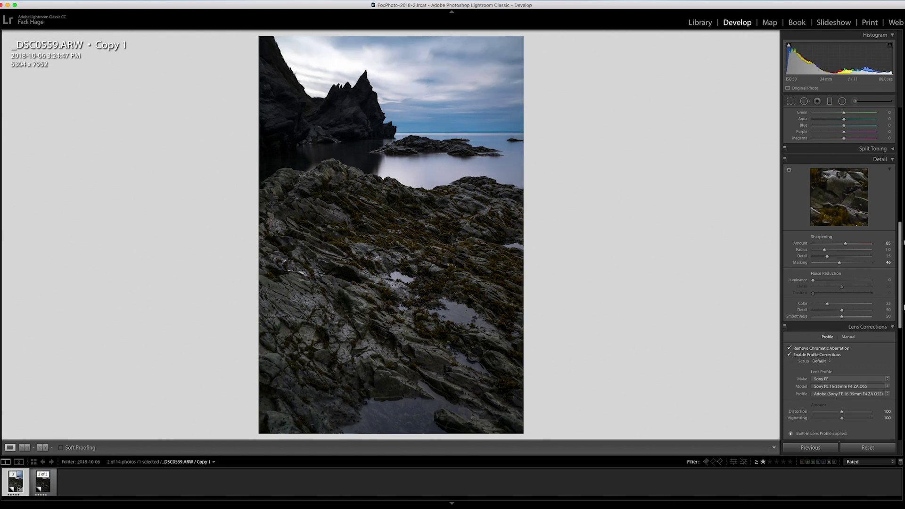
{"action": "scroll", "coordinate": [895, 301], "scroll_direction": "down", "scroll_amount": 12}
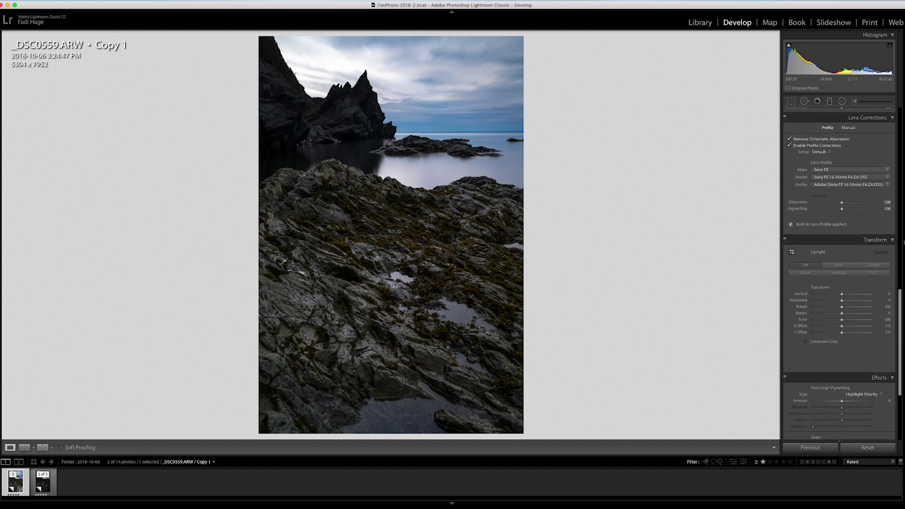
{"action": "scroll", "coordinate": [901, 243], "scroll_direction": "up", "scroll_amount": 20}
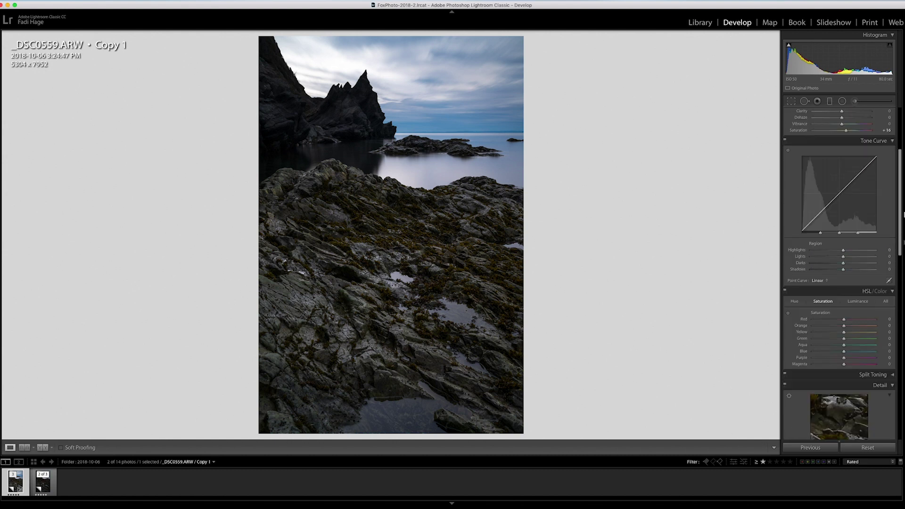
{"action": "scroll", "coordinate": [897, 212], "scroll_direction": "up", "scroll_amount": 7}
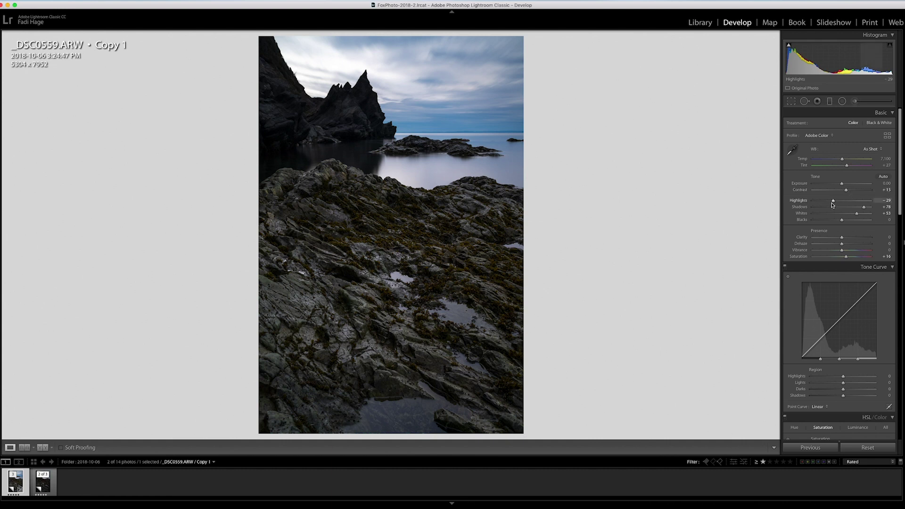
Pull Highlights down to -47 and add a little HSL Yellow saturation, to +9.
{"action": "left_click_drag", "start_coordinate": [832, 202], "coordinate": [866, 210]}
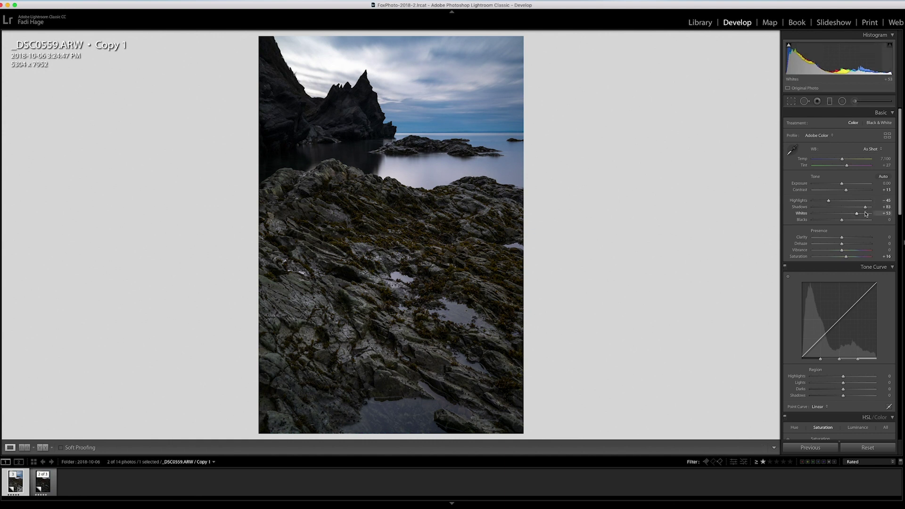
{"action": "left_click_drag", "start_coordinate": [900, 201], "coordinate": [903, 258]}
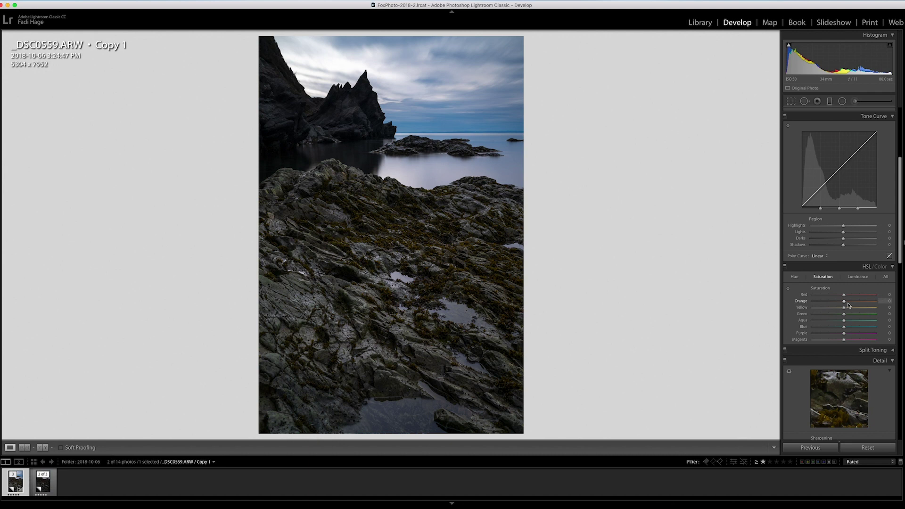
{"action": "left_click_drag", "start_coordinate": [844, 309], "coordinate": [847, 310]}
Toggle the HSL adjustments off, on and off again to compare.
{"action": "left_click", "coordinate": [785, 266]}
{"action": "left_click", "coordinate": [785, 267]}
{"action": "left_click", "coordinate": [785, 267]}
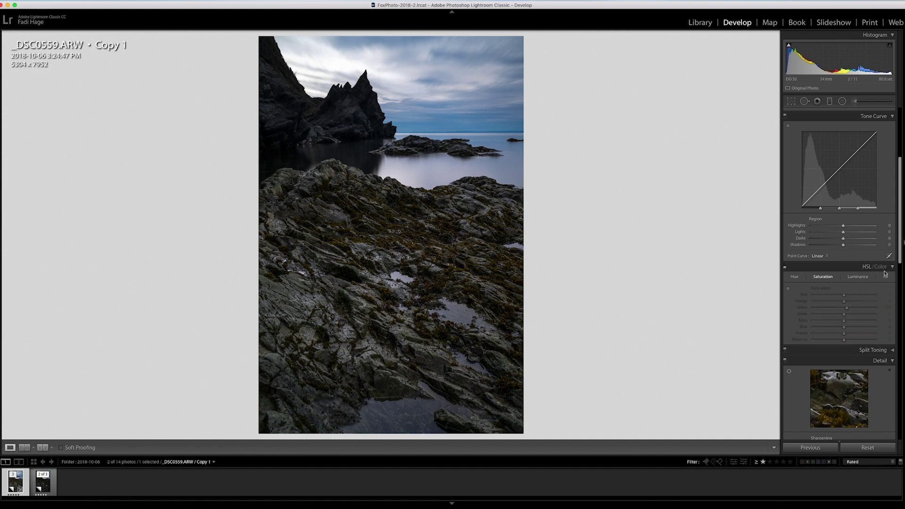
{"action": "scroll", "coordinate": [892, 212], "scroll_direction": "up", "scroll_amount": 8}
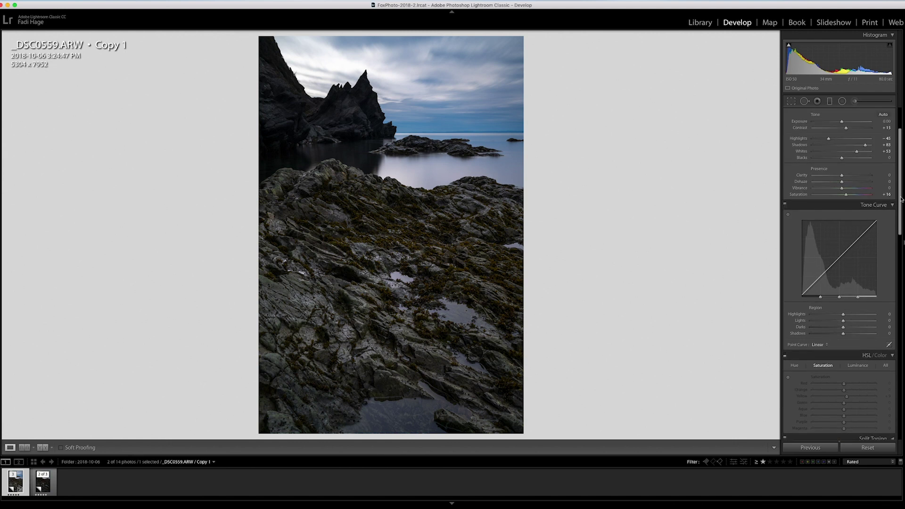
Set Whites to +55 without clipping and Shadows to +90, then show the before view.
{"action": "left_click_drag", "start_coordinate": [858, 215], "coordinate": [860, 217]}
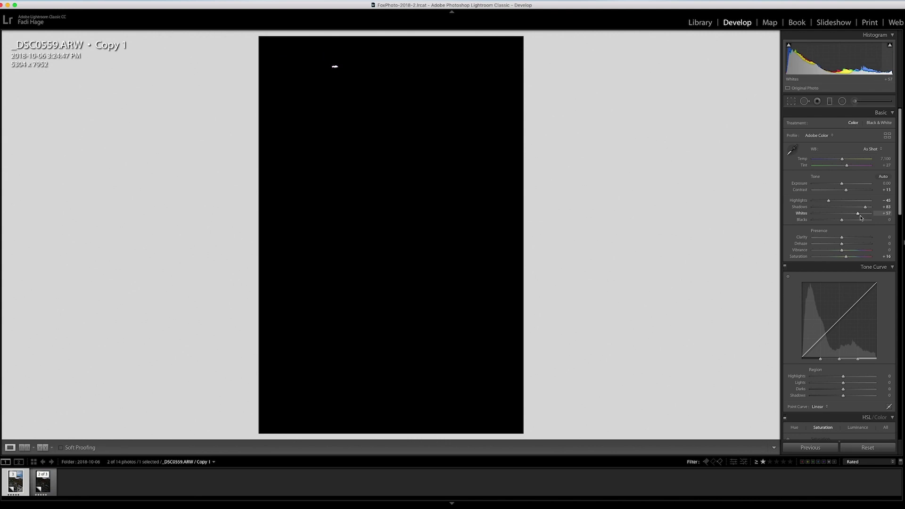
{"action": "left_click_drag", "start_coordinate": [860, 217], "coordinate": [858, 217]}
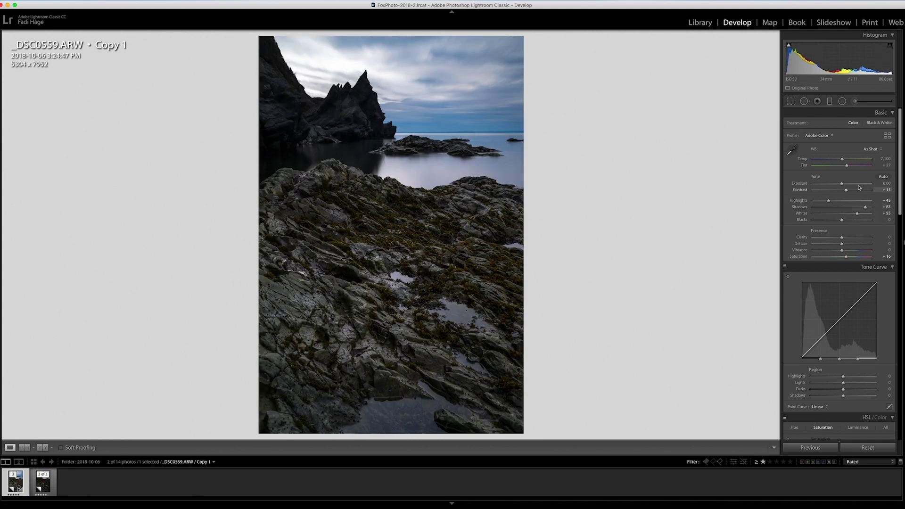
{"action": "left_click_drag", "start_coordinate": [866, 206], "coordinate": [866, 206]}
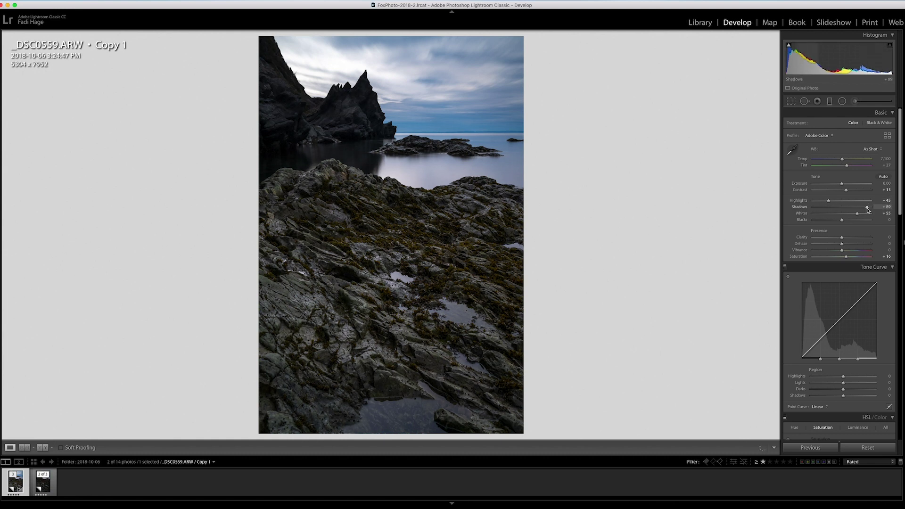
{"action": "left_click_drag", "start_coordinate": [868, 210], "coordinate": [868, 210]}
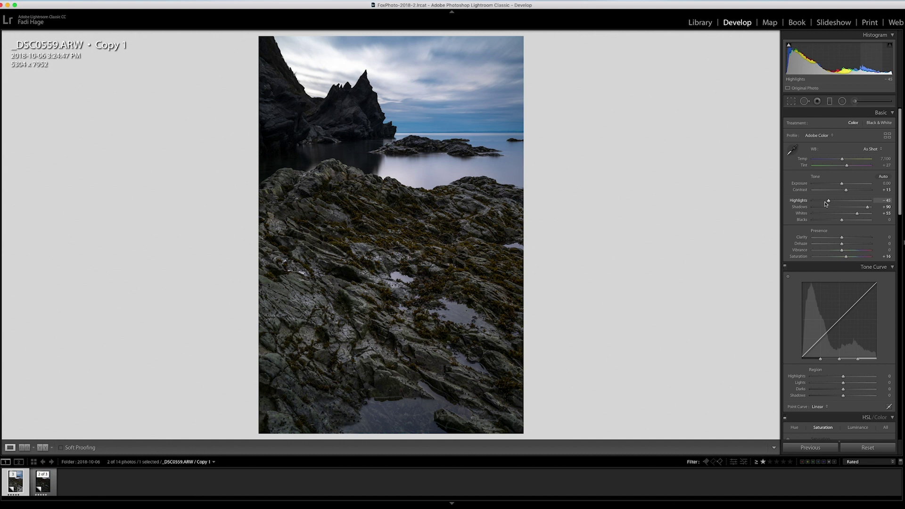
{"action": "key", "text": "backslash"}
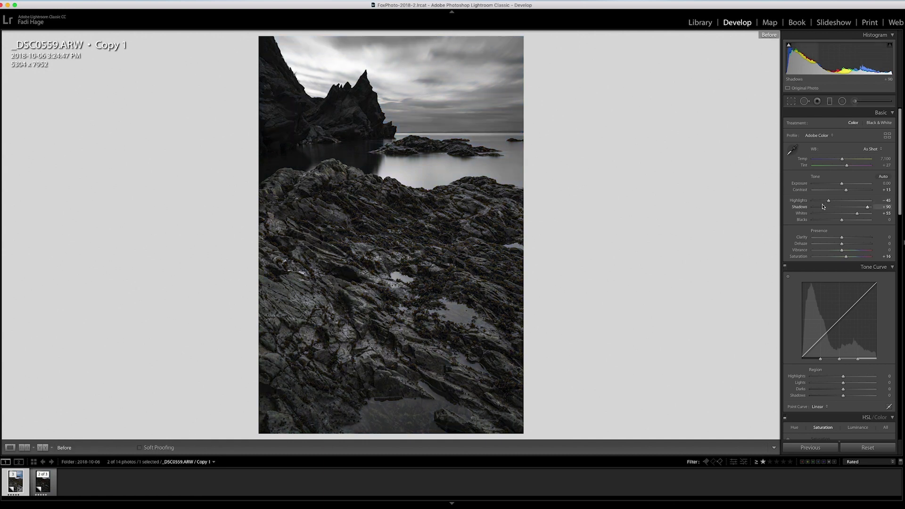
{"action": "key", "text": "backslash"}
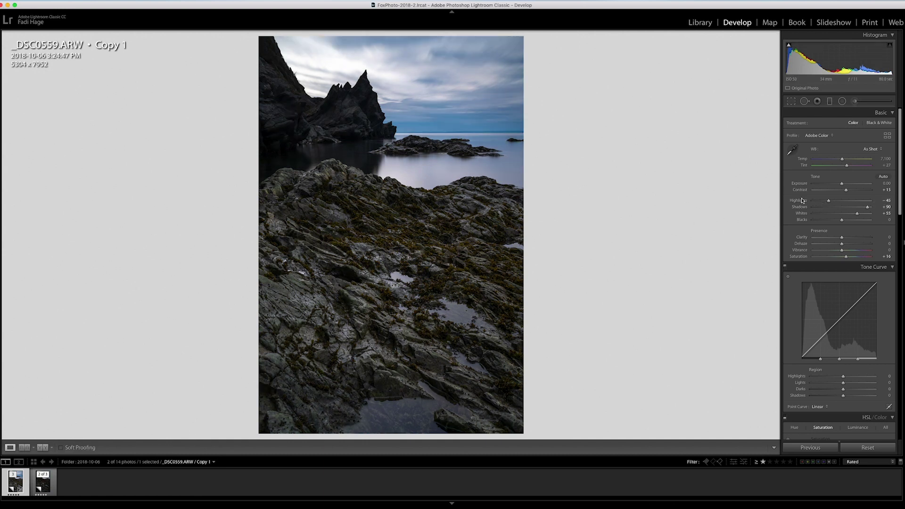
{"action": "key", "text": "backslash"}
{"action": "key", "text": "backslash"}
{"action": "key", "text": "backslash"}
{"action": "key", "text": "backslash"}
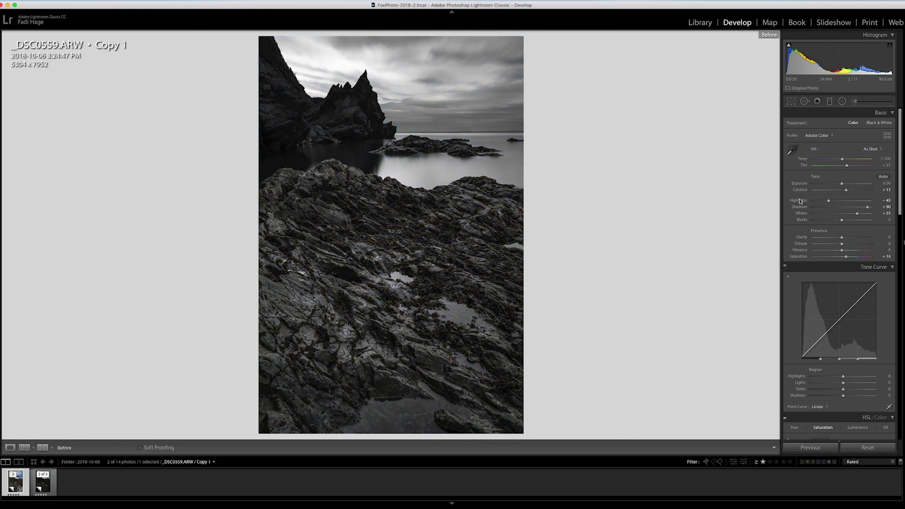
{"action": "key", "text": "backslash"}
{"action": "key", "text": "backslash"}
{"action": "key", "text": "backslash"}
{"action": "key", "text": "backslash"}
{"action": "key", "text": "backslash"}
{"action": "key", "text": "backslash"}
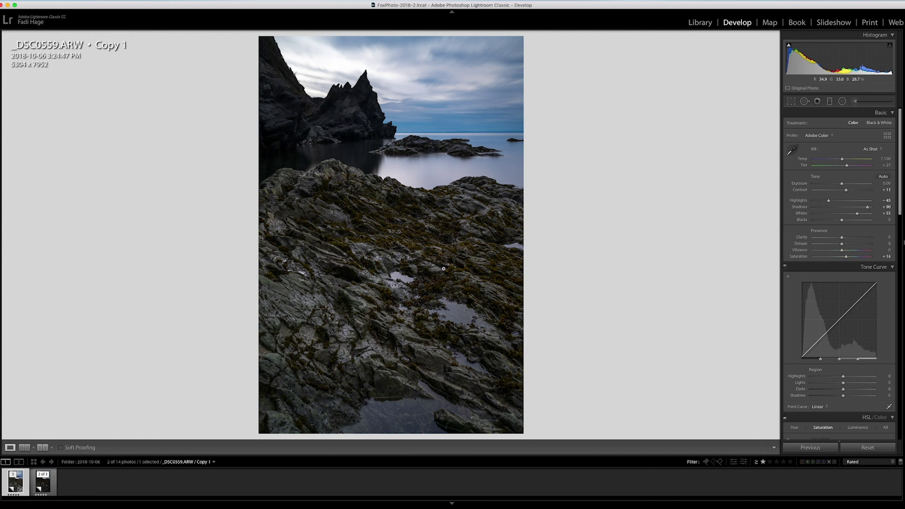
{"action": "left_click", "coordinate": [47, 485]}
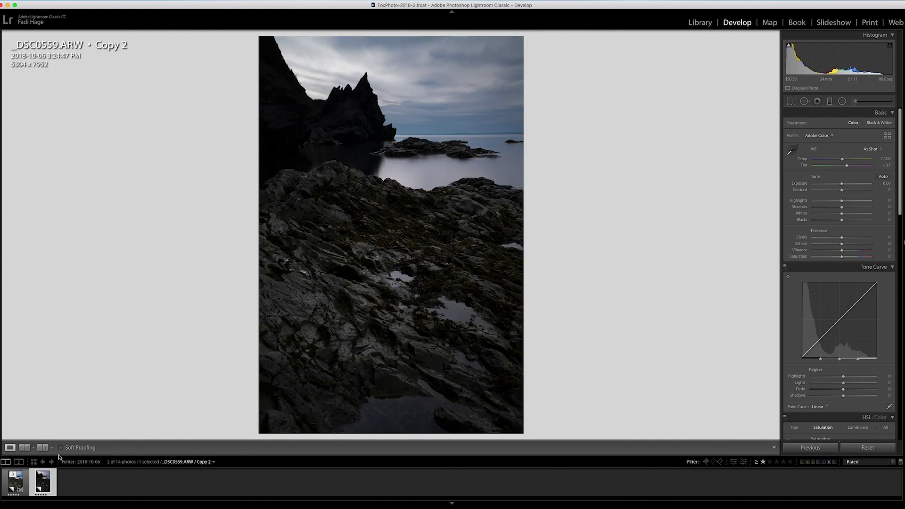
{"action": "left_click", "coordinate": [14, 487]}
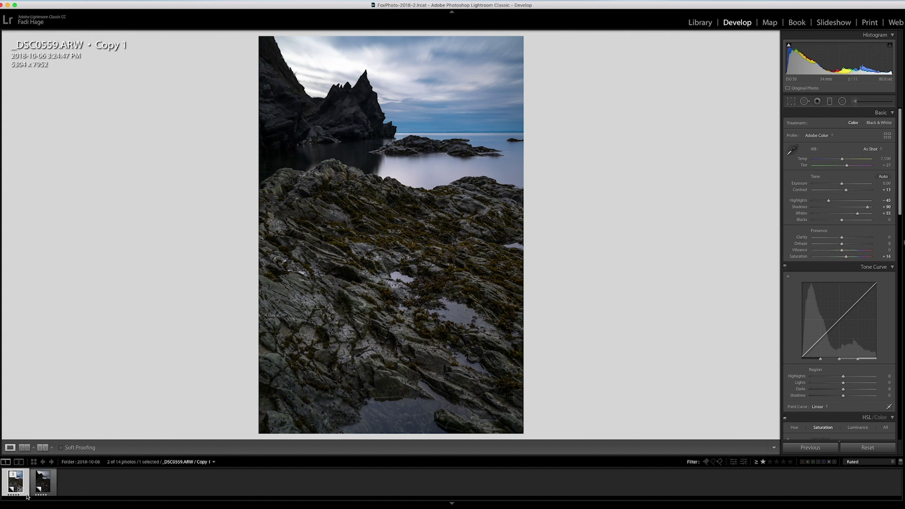
{"action": "key", "text": "backslash"}
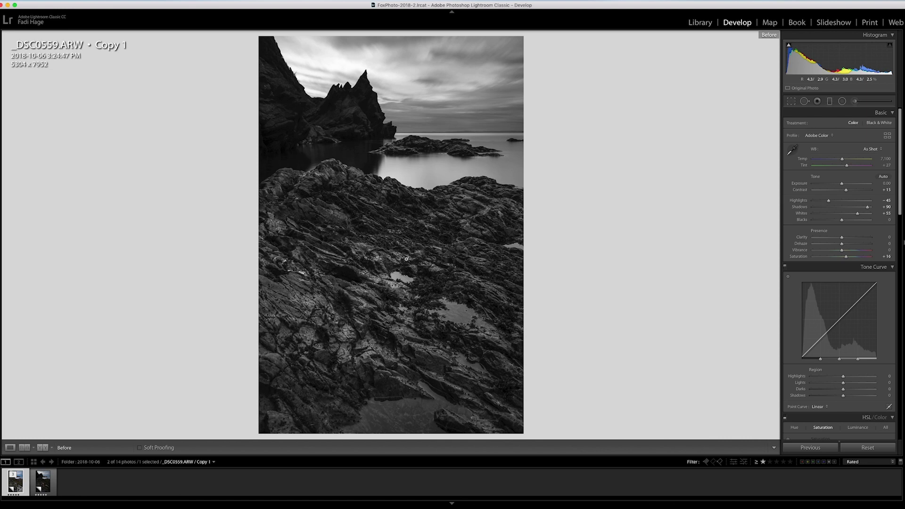
{"action": "key", "text": "backslash"}
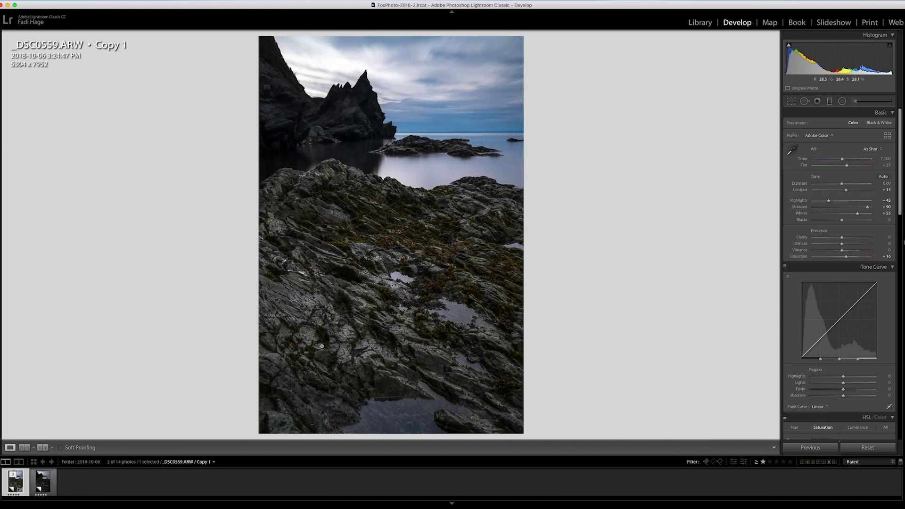
{"action": "left_click", "coordinate": [44, 486]}
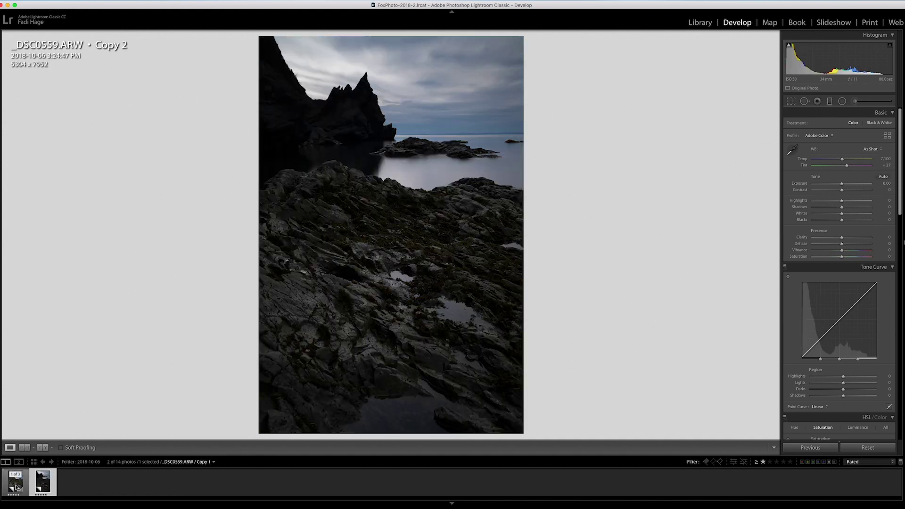
{"action": "left_click", "coordinate": [22, 484]}
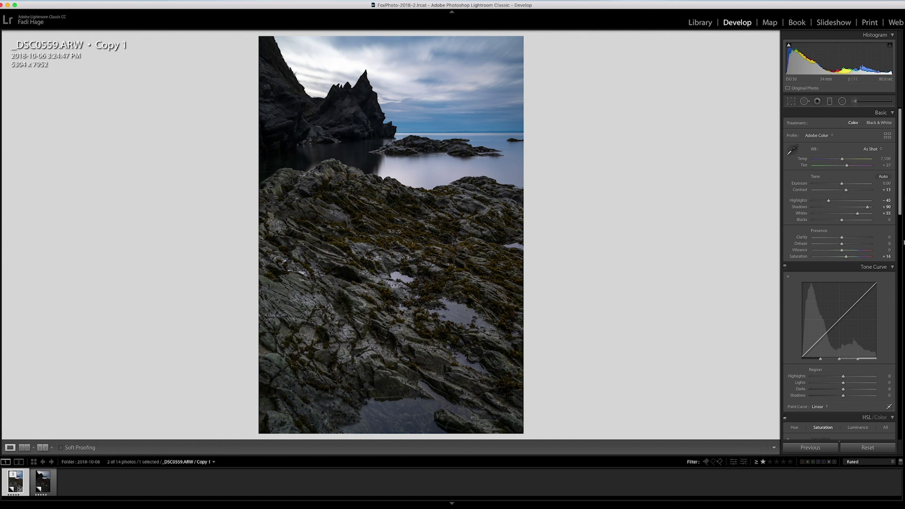
{"action": "scroll", "coordinate": [903, 242], "scroll_direction": "down", "scroll_amount": 5}
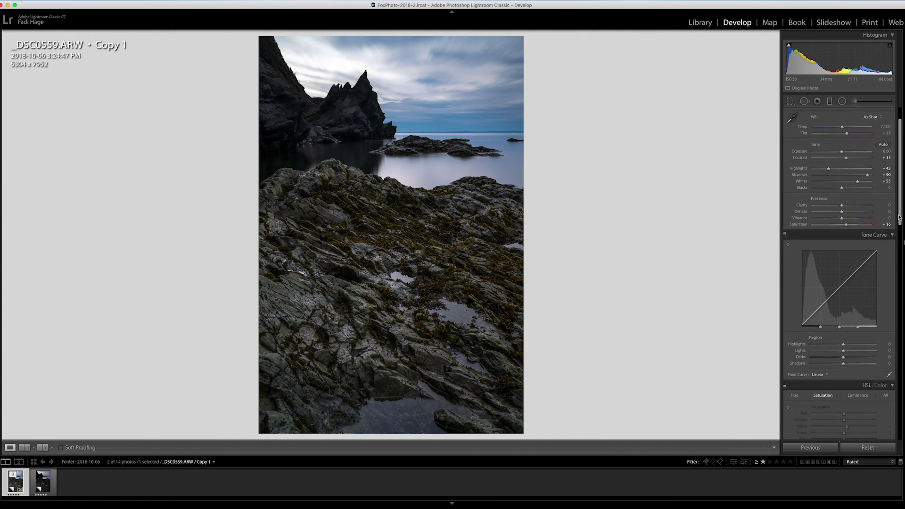
{"action": "scroll", "coordinate": [903, 251], "scroll_direction": "down", "scroll_amount": 10}
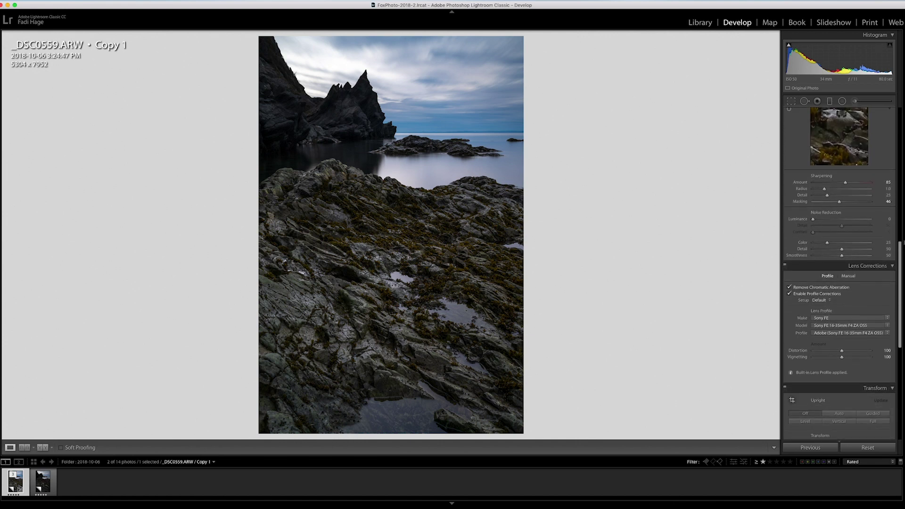
{"action": "scroll", "coordinate": [903, 242], "scroll_direction": "down", "scroll_amount": 6}
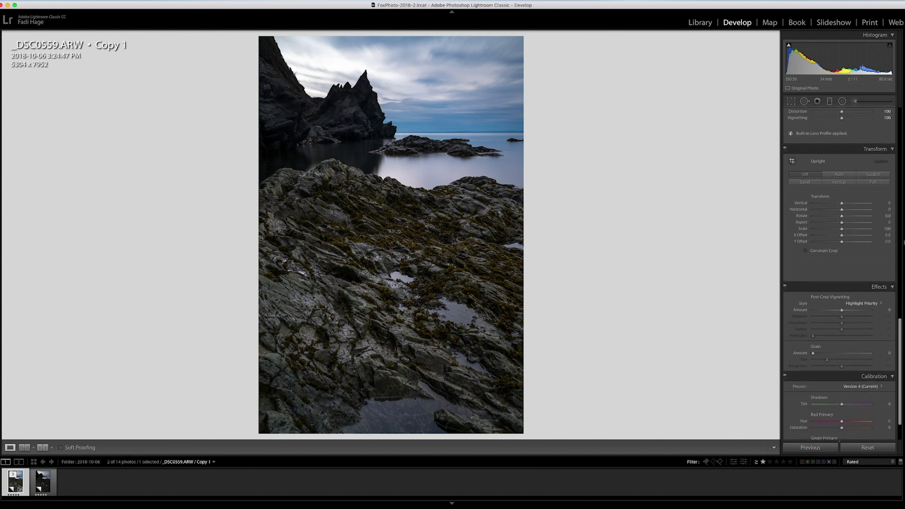
{"action": "scroll", "coordinate": [903, 243], "scroll_direction": "up", "scroll_amount": 20}
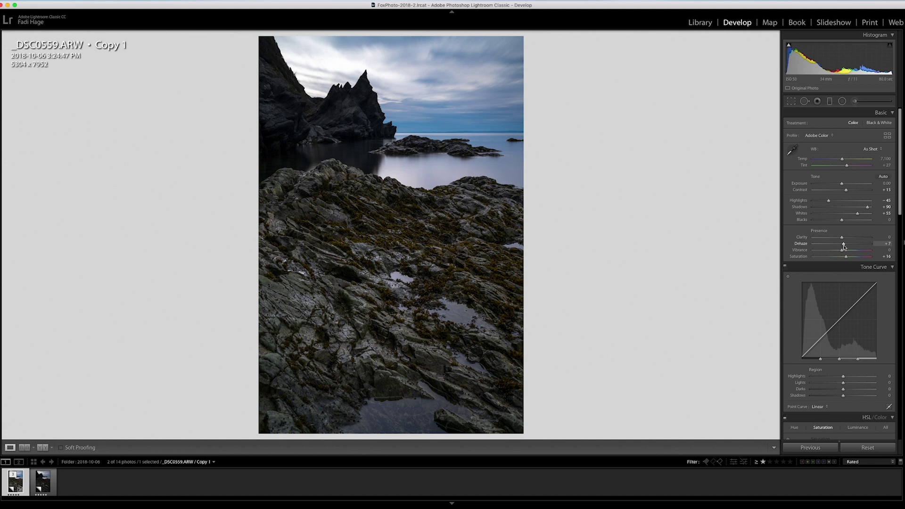
Reset Dehaze and bring it back to about +8, then switch to Copy 2.
{"action": "left_click_drag", "start_coordinate": [851, 248], "coordinate": [848, 249]}
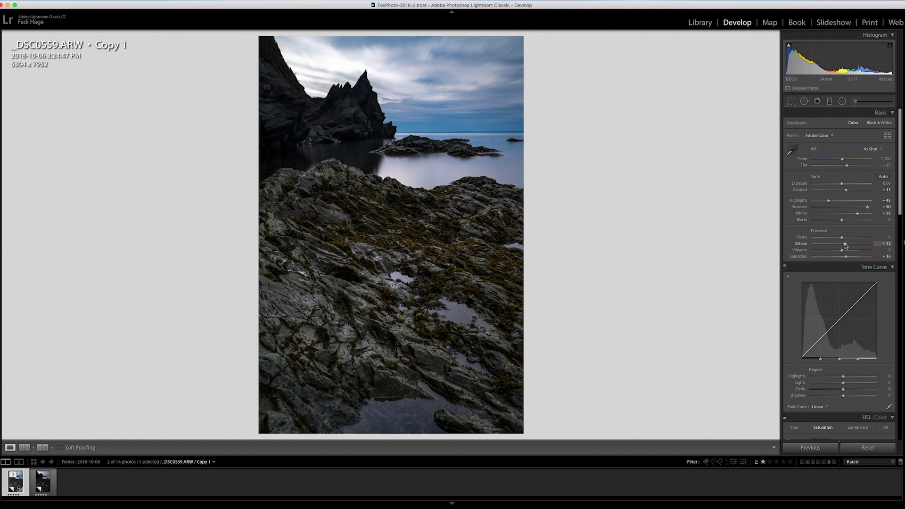
{"action": "double_click", "coordinate": [844, 245]}
{"action": "left_click_drag", "start_coordinate": [847, 248], "coordinate": [845, 250]}
{"action": "left_click", "coordinate": [44, 481]}
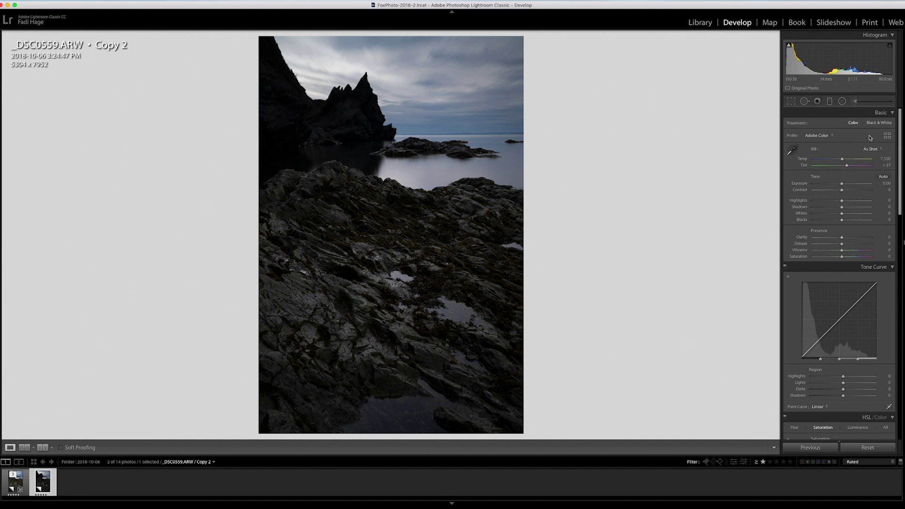
Convert Copy 2 to Black & White, undoing a trial contrast boost.
{"action": "left_click", "coordinate": [831, 135]}
{"action": "left_click", "coordinate": [844, 129]}
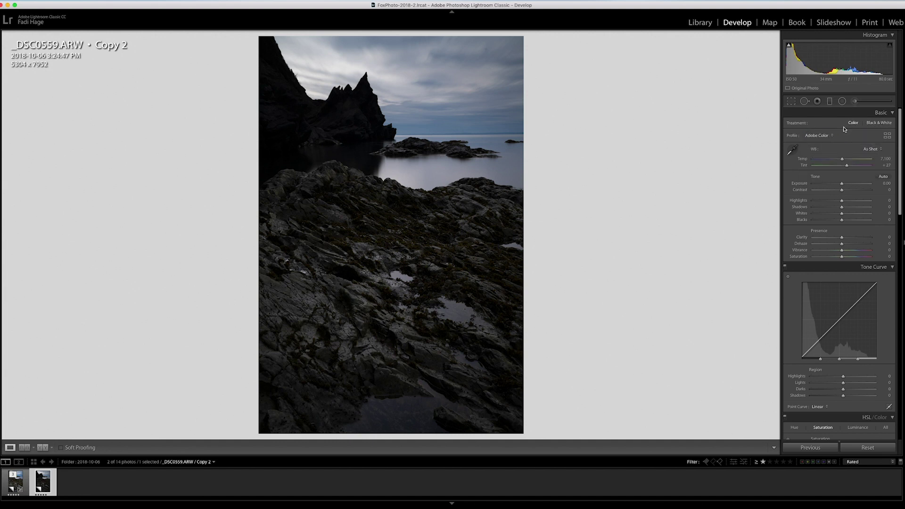
{"action": "left_click", "coordinate": [876, 123]}
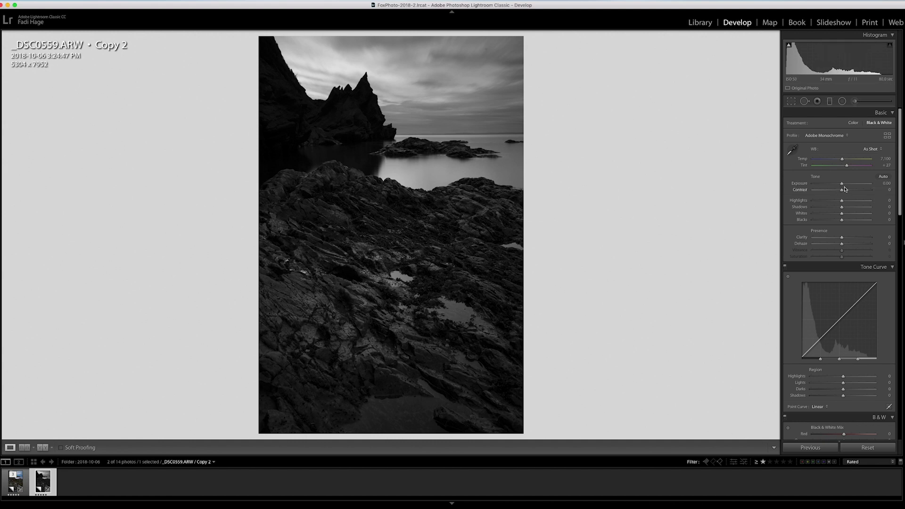
{"action": "left_click_drag", "start_coordinate": [842, 190], "coordinate": [848, 190]}
{"action": "scroll", "coordinate": [901, 188], "scroll_direction": "down", "scroll_amount": 1}
{"action": "key", "text": "super+z"}
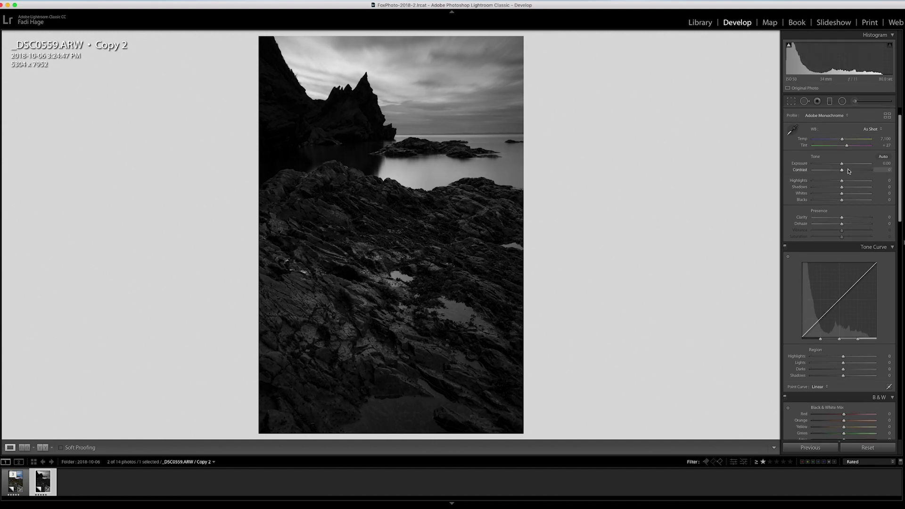
Enable lens profile corrections for Copy 2.
{"action": "scroll", "coordinate": [901, 166], "scroll_direction": "down", "scroll_amount": 15}
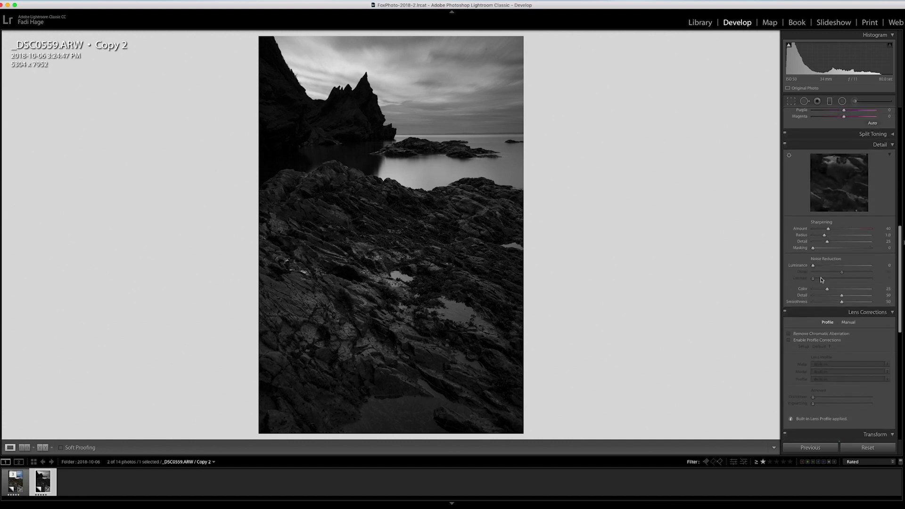
{"action": "left_click", "coordinate": [790, 340]}
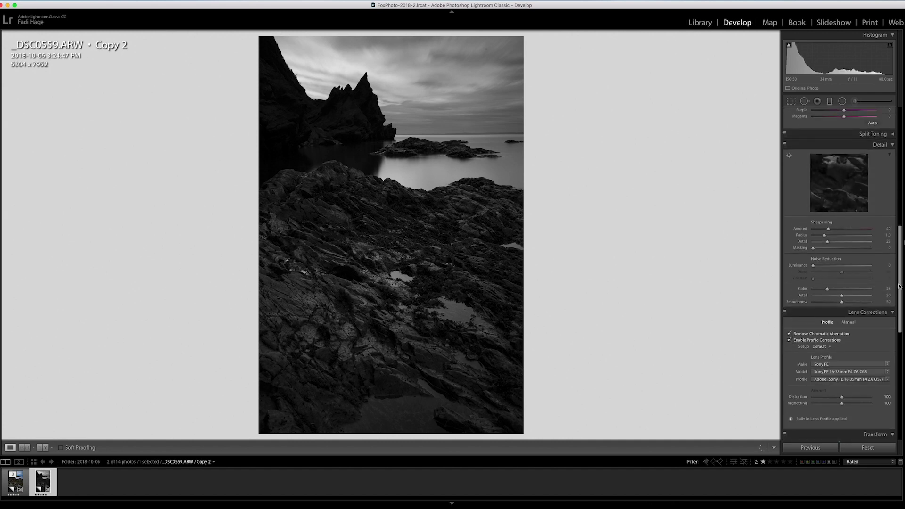
{"action": "scroll", "coordinate": [899, 234], "scroll_direction": "up", "scroll_amount": 5}
{"action": "scroll", "coordinate": [898, 234], "scroll_direction": "up", "scroll_amount": 6}
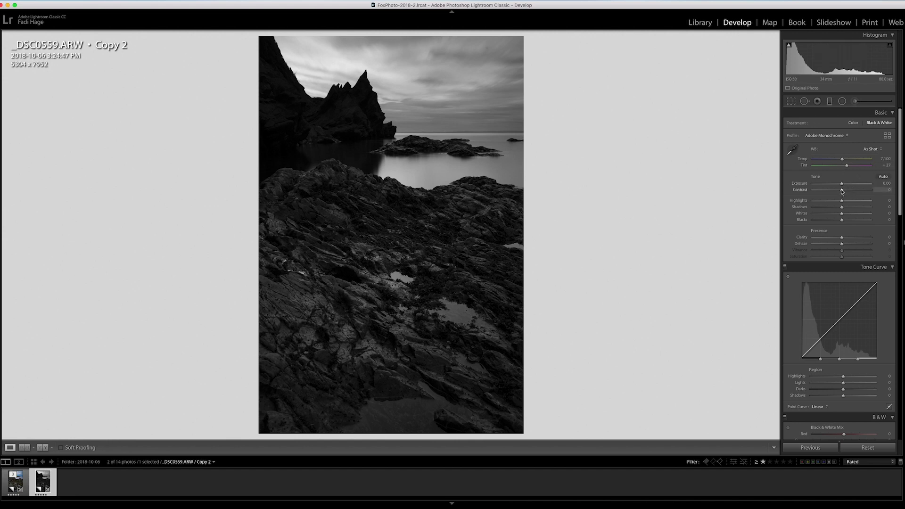
Set Contrast +17, Highlights -46, Shadows +95 and Whites +54 in the Basic panel.
{"action": "left_click_drag", "start_coordinate": [842, 192], "coordinate": [847, 193]}
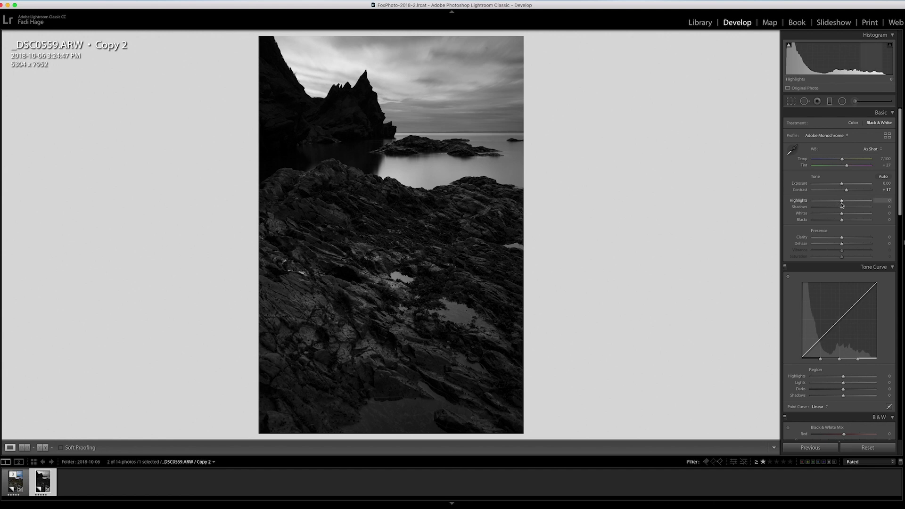
{"action": "left_click_drag", "start_coordinate": [841, 202], "coordinate": [830, 202]}
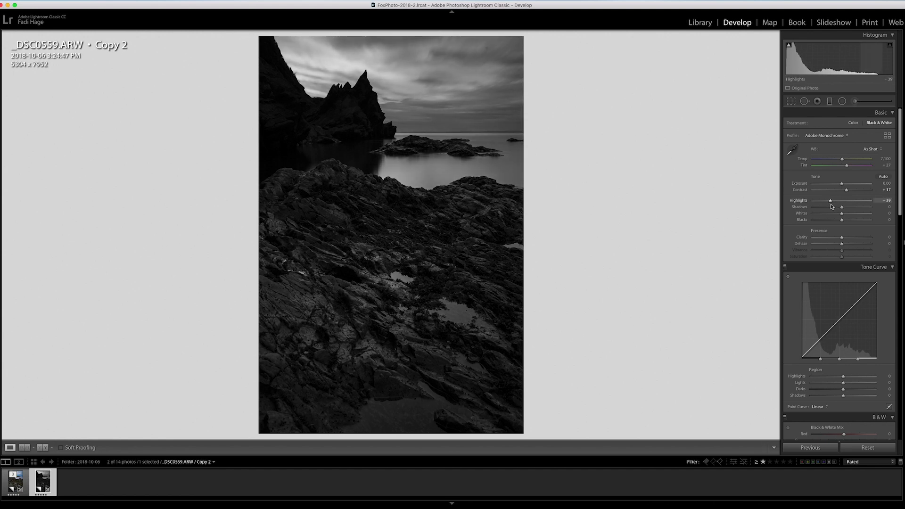
{"action": "key", "text": "Up"}
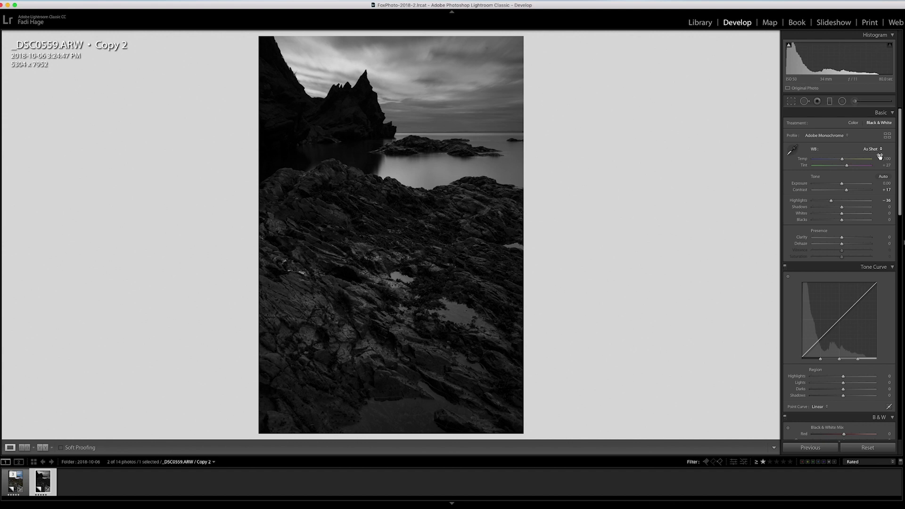
{"action": "left_click_drag", "start_coordinate": [842, 207], "coordinate": [865, 208]}
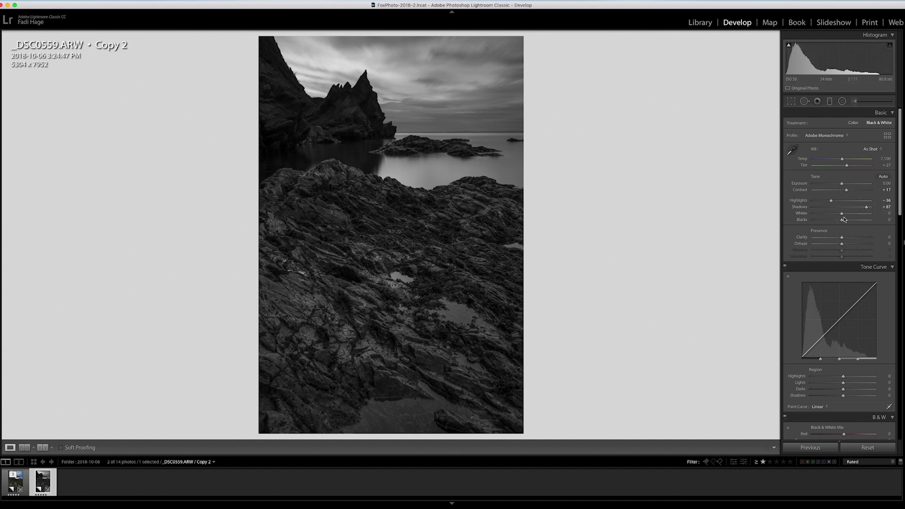
{"action": "left_click_drag", "start_coordinate": [841, 214], "coordinate": [858, 214]}
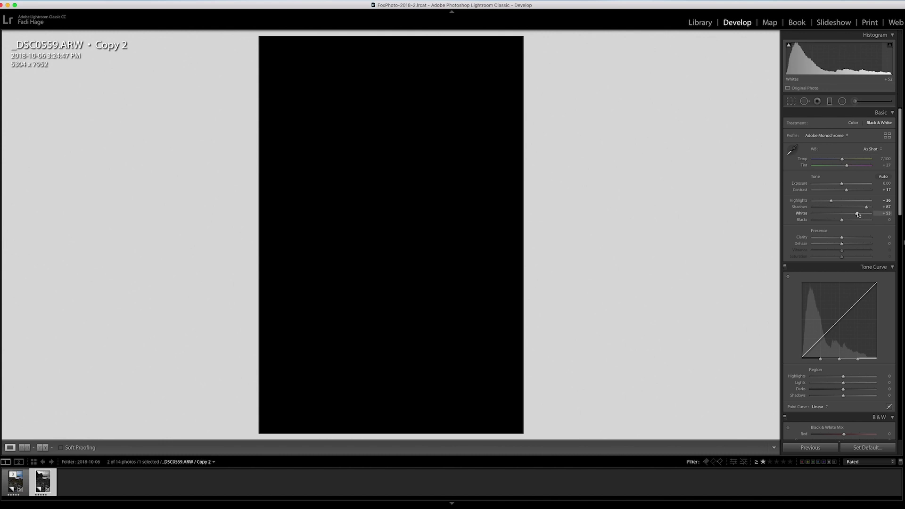
{"action": "left_click_drag", "start_coordinate": [857, 215], "coordinate": [842, 221]}
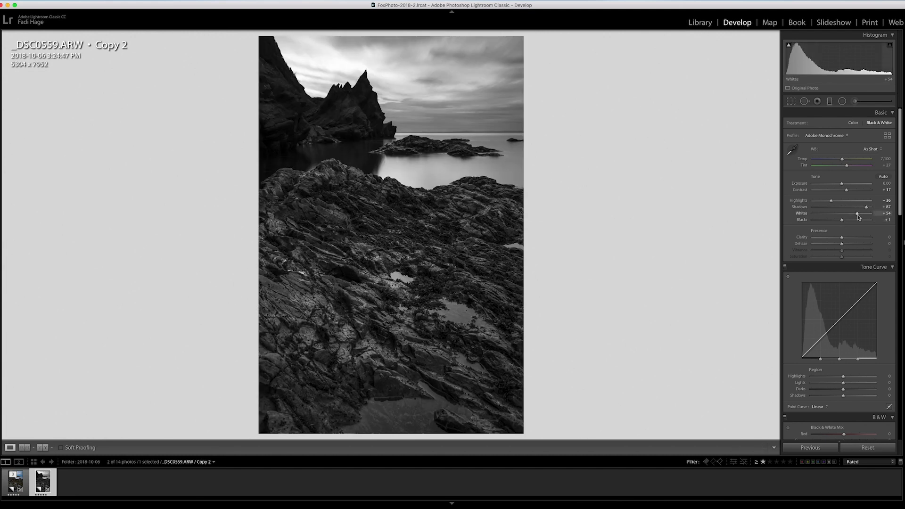
{"action": "left_click_drag", "start_coordinate": [867, 209], "coordinate": [828, 202]}
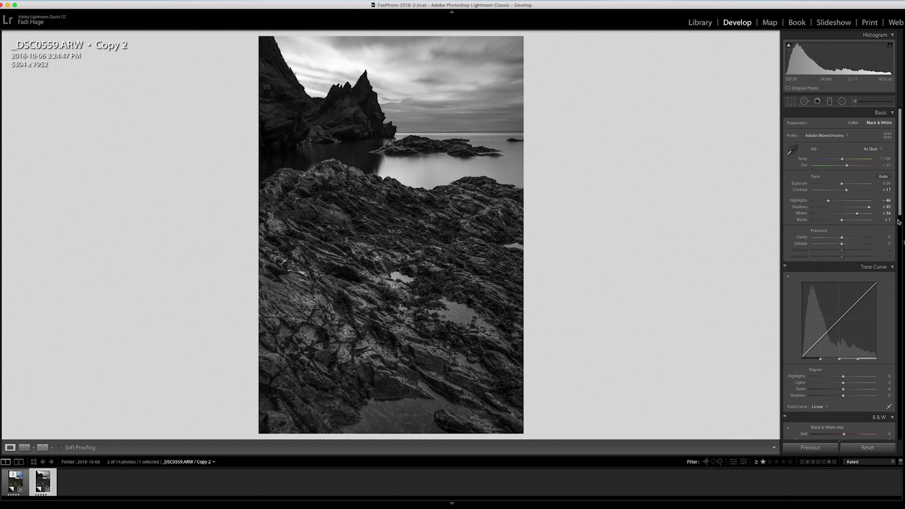
Sharpen with Amount 84 and Masking 52 so only the rock edges are affected.
{"action": "left_click_drag", "start_coordinate": [900, 213], "coordinate": [902, 296]}
{"action": "key", "text": "alt"}
{"action": "left_click_drag", "start_coordinate": [828, 337], "coordinate": [844, 351]}
{"action": "key", "text": "alt"}
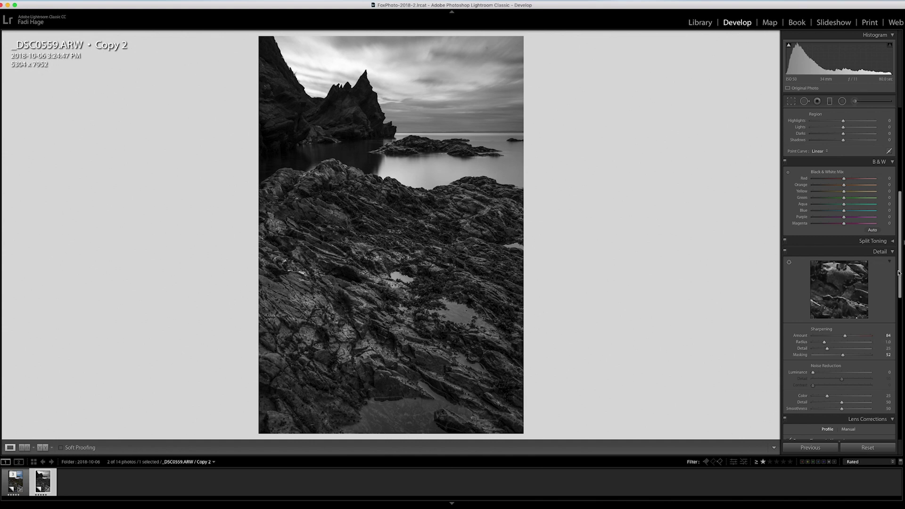
{"action": "left_click_drag", "start_coordinate": [900, 274], "coordinate": [891, 226]}
Set Dehaze to +7 and Highlights to -67, keeping Contrast at +17.
{"action": "scroll", "coordinate": [892, 226], "scroll_direction": "up", "scroll_amount": 5}
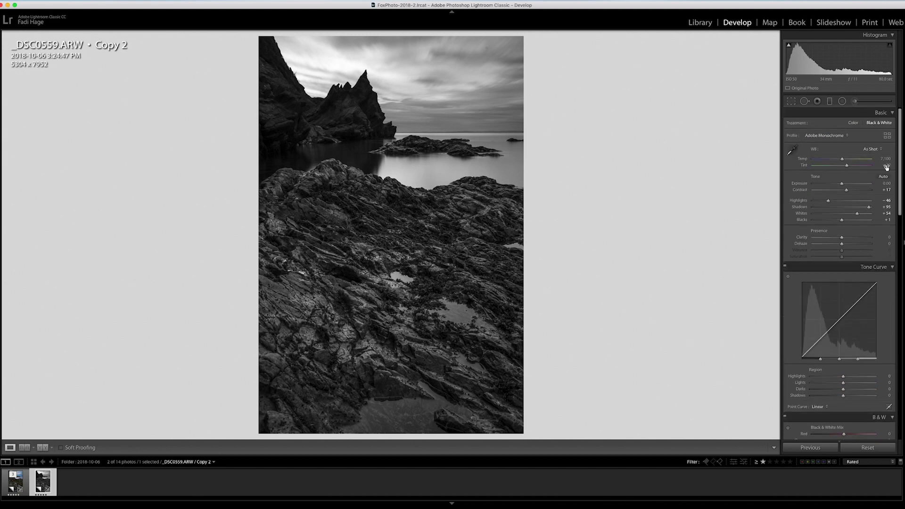
{"action": "mouse_move", "coordinate": [842, 245]}
{"action": "left_mouse_down"}
{"action": "mouse_move", "coordinate": [836, 239]}
{"action": "mouse_move", "coordinate": [845, 250]}
{"action": "left_mouse_up"}
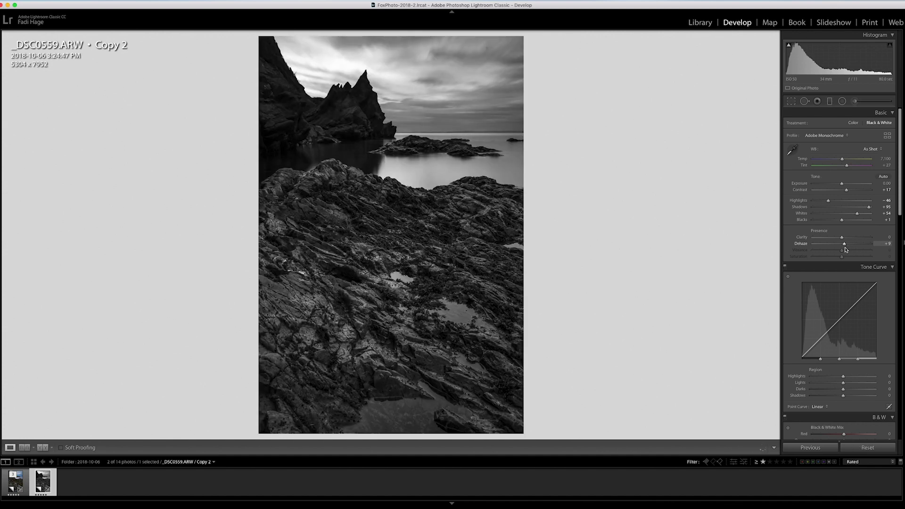
{"action": "left_click_drag", "start_coordinate": [845, 249], "coordinate": [842, 240]}
{"action": "left_click_drag", "start_coordinate": [828, 203], "coordinate": [823, 203]}
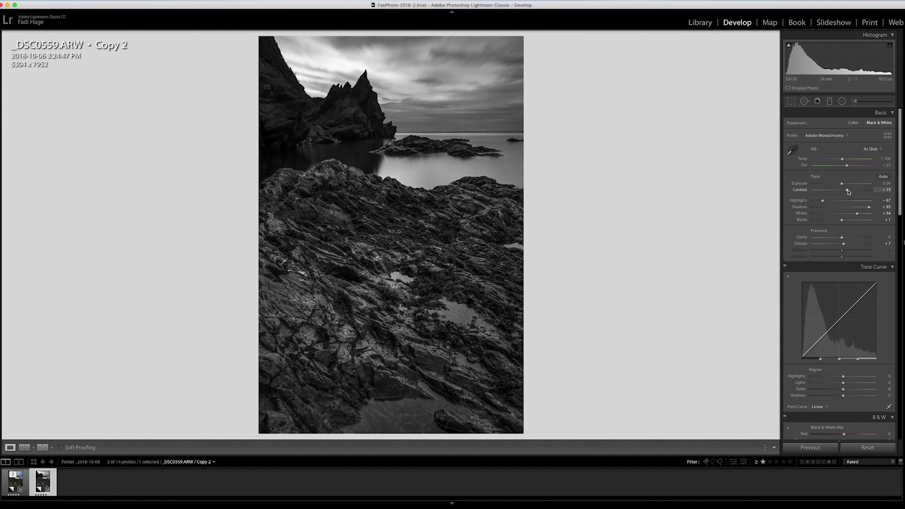
{"action": "left_click_drag", "start_coordinate": [848, 192], "coordinate": [846, 191]}
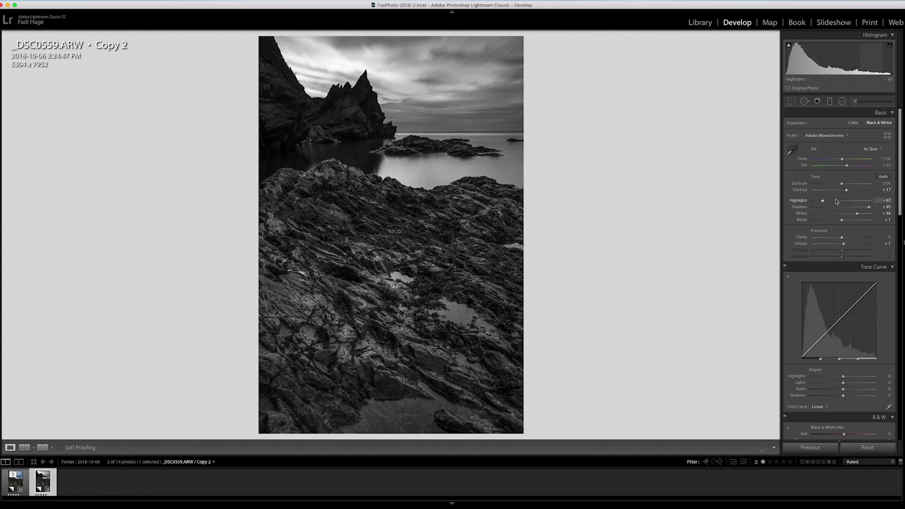
Use Spot Removal with Visualize Spots to heal the dust spot in the upper-right sky.
{"action": "left_click", "coordinate": [804, 101]}
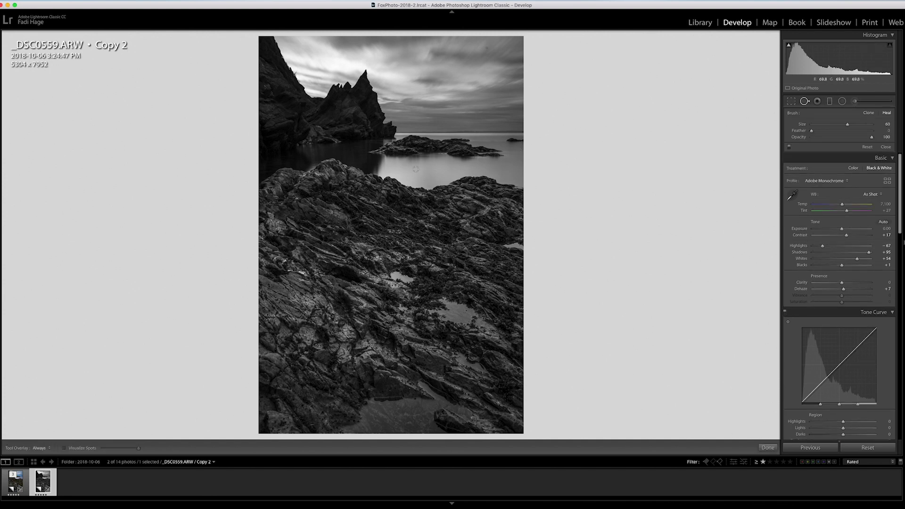
{"action": "left_click", "coordinate": [69, 447]}
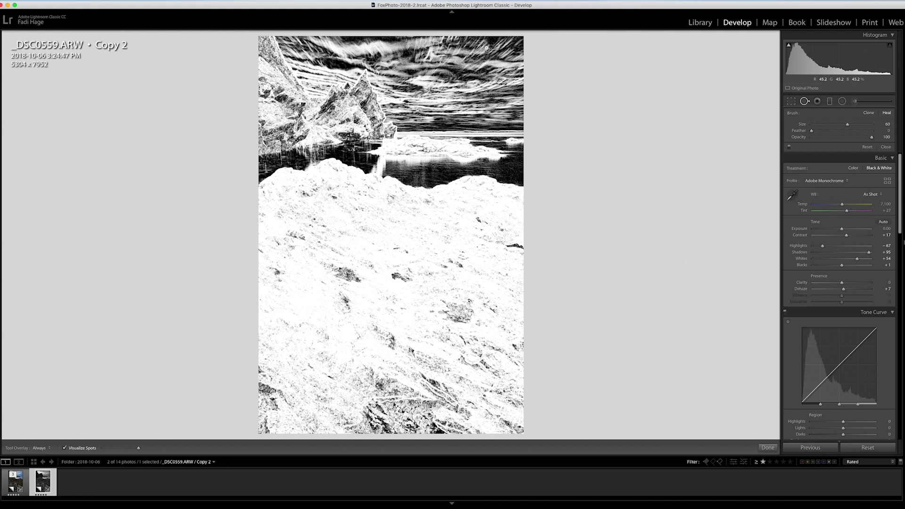
{"action": "left_click", "coordinate": [485, 48]}
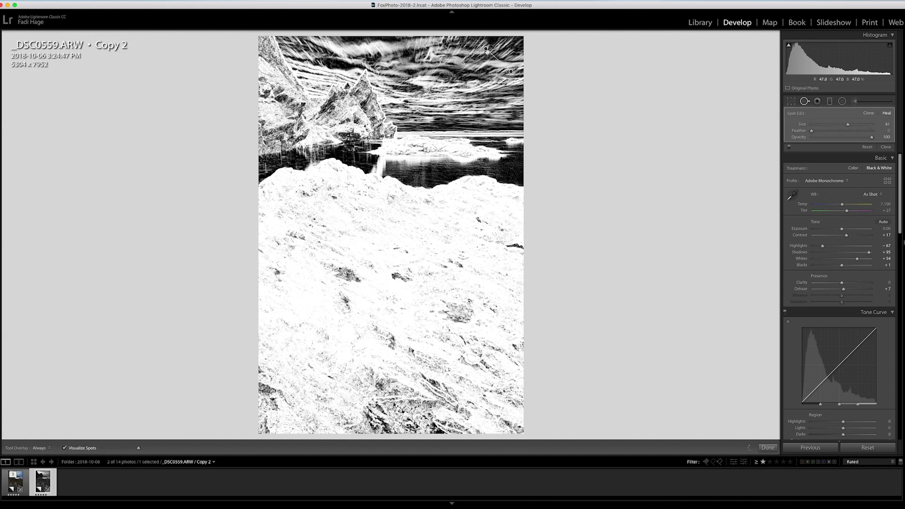
{"action": "left_click_drag", "start_coordinate": [511, 71], "coordinate": [496, 46]}
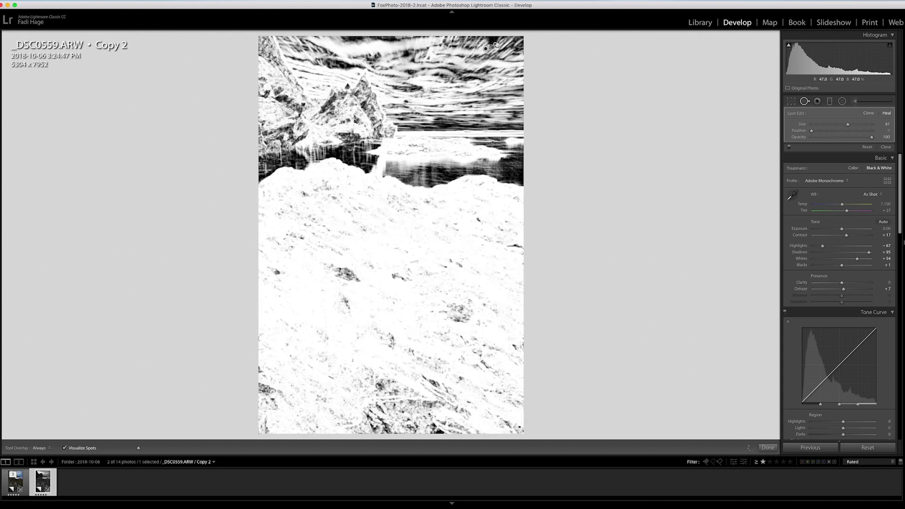
{"action": "left_click", "coordinate": [804, 101]}
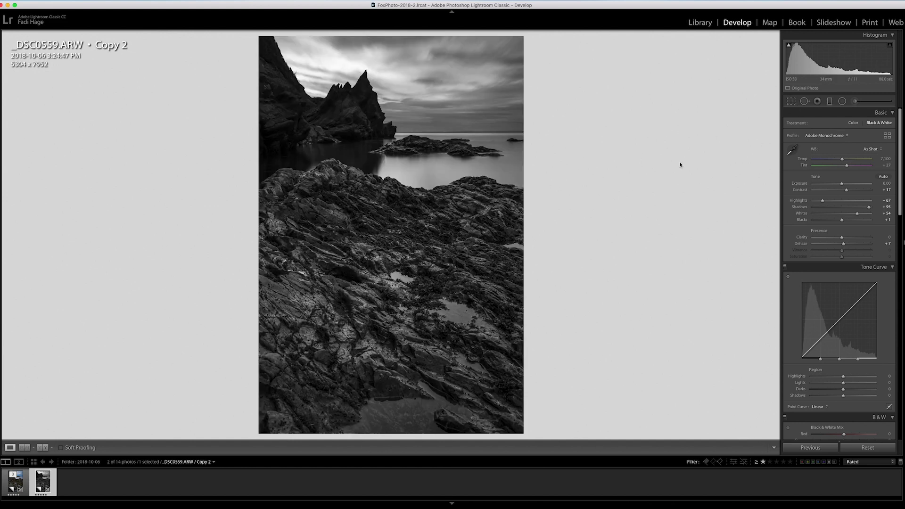
{"action": "scroll", "coordinate": [899, 146], "scroll_direction": "down", "scroll_amount": 10}
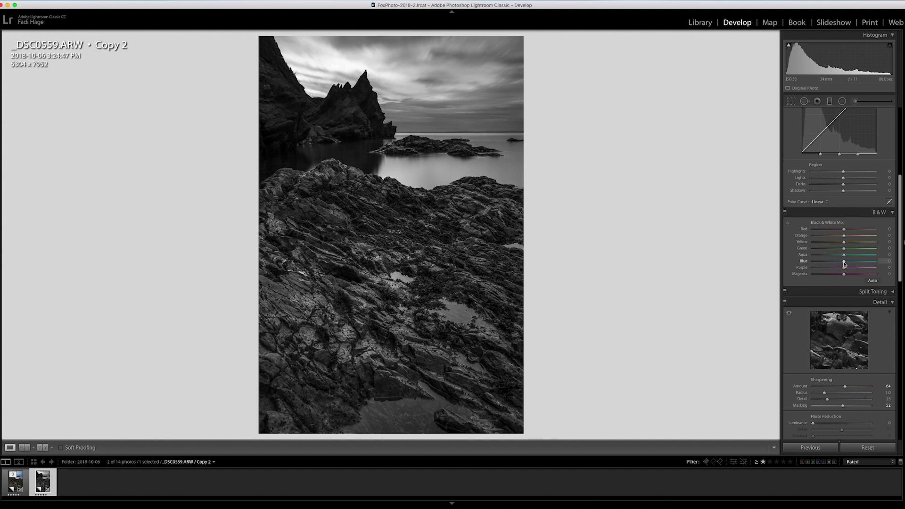
Darken Aqua to -18 in the B&W mix, toggling the mix off and on to compare.
{"action": "mouse_move", "coordinate": [840, 265]}
{"action": "left_mouse_down"}
{"action": "mouse_move", "coordinate": [826, 267]}
{"action": "mouse_move", "coordinate": [838, 266]}
{"action": "left_mouse_up"}
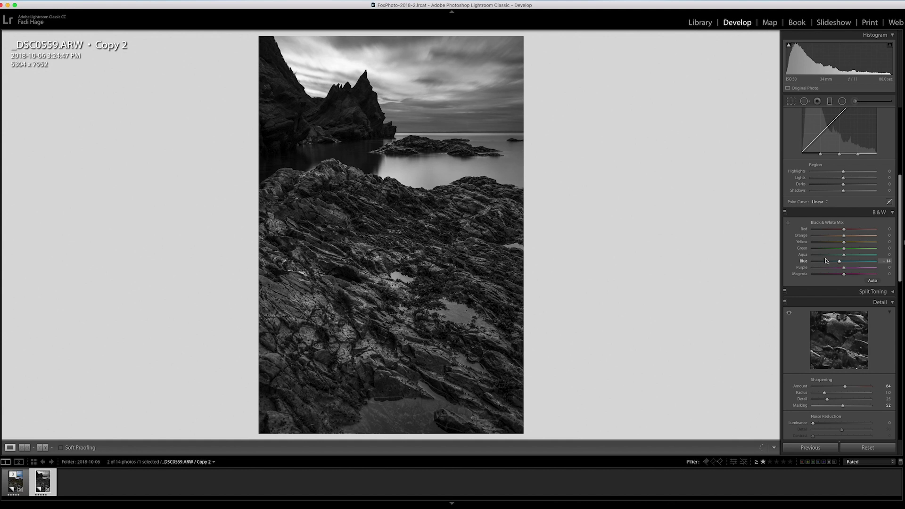
{"action": "left_click_drag", "start_coordinate": [844, 255], "coordinate": [844, 256]}
{"action": "left_click_drag", "start_coordinate": [839, 255], "coordinate": [838, 256]}
{"action": "left_click", "coordinate": [784, 213]}
{"action": "left_click", "coordinate": [785, 213]}
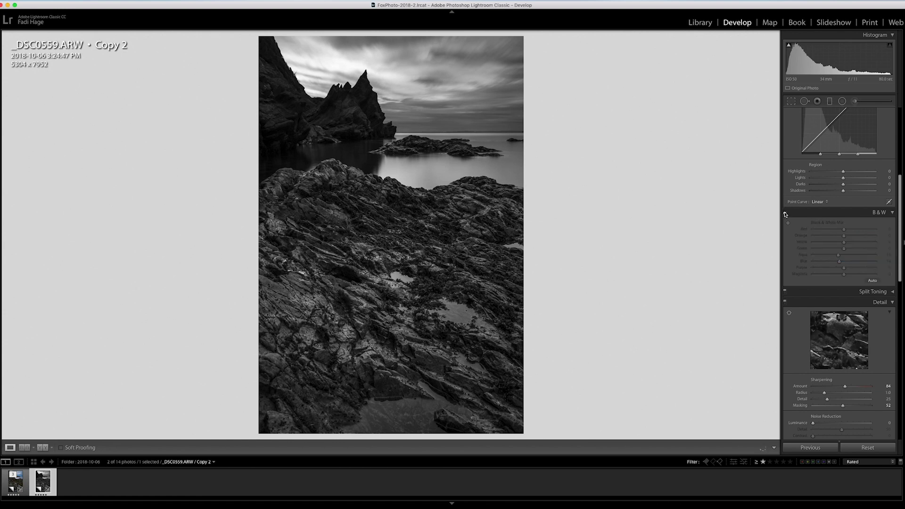
{"action": "left_click", "coordinate": [785, 214]}
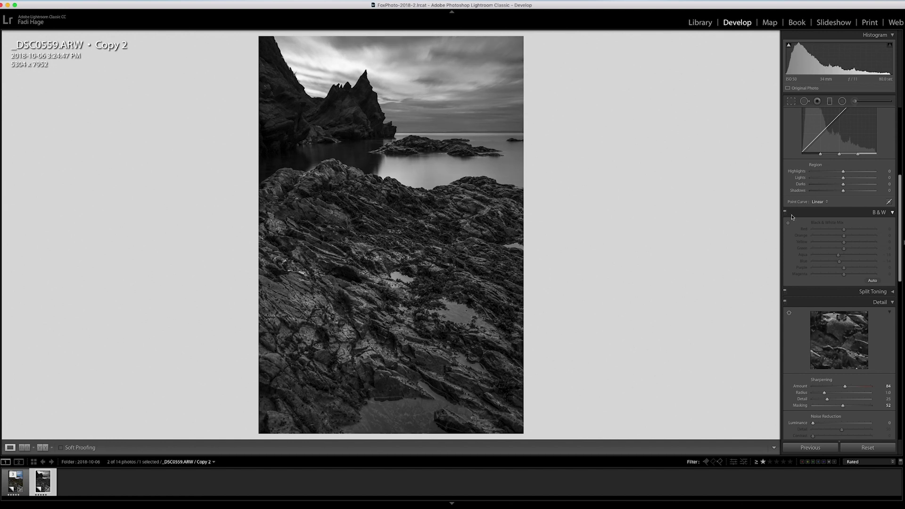
{"action": "left_click", "coordinate": [785, 214]}
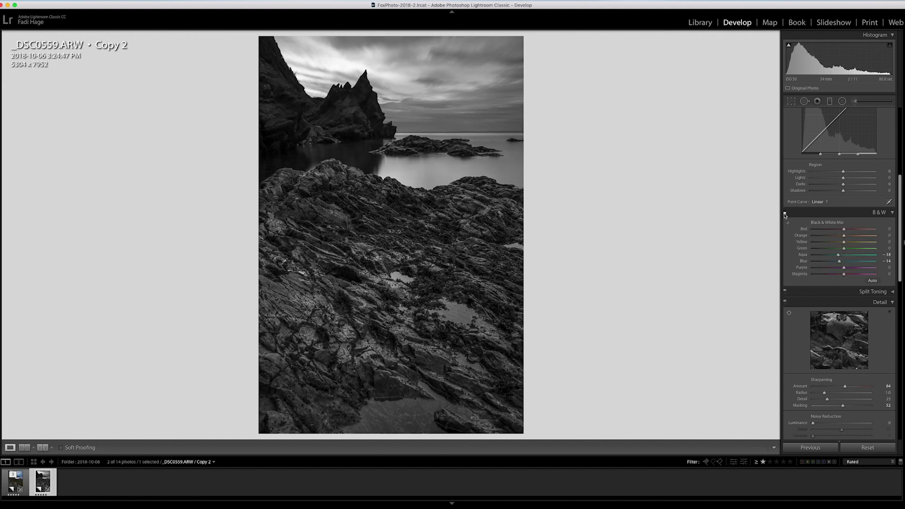
{"action": "left_click", "coordinate": [784, 213]}
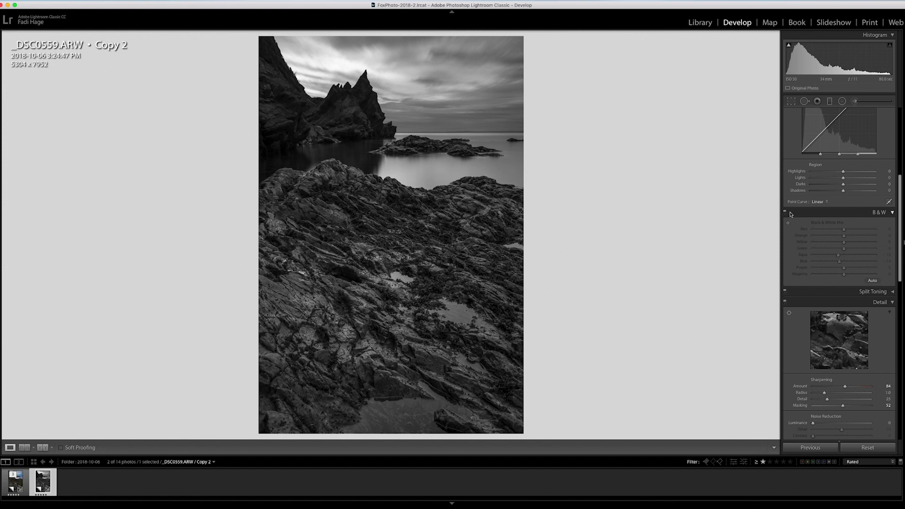
{"action": "left_click", "coordinate": [785, 213]}
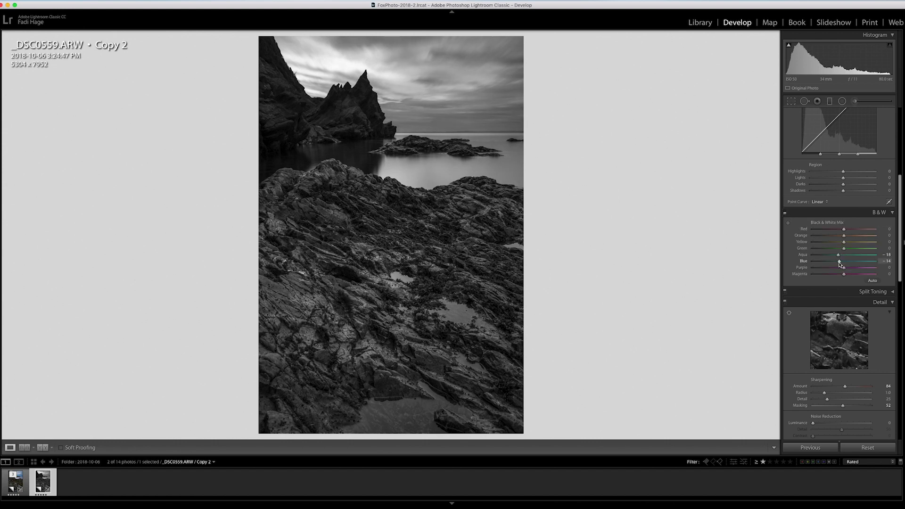
Darken Blue to -23, comparing the B&W mix off and on again.
{"action": "left_click_drag", "start_coordinate": [839, 264], "coordinate": [836, 263]}
{"action": "left_click", "coordinate": [784, 213]}
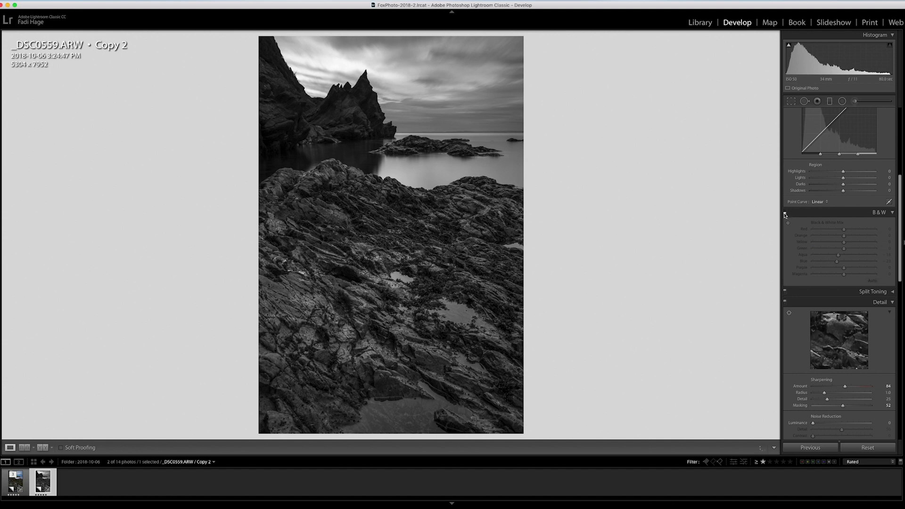
{"action": "left_click", "coordinate": [784, 213]}
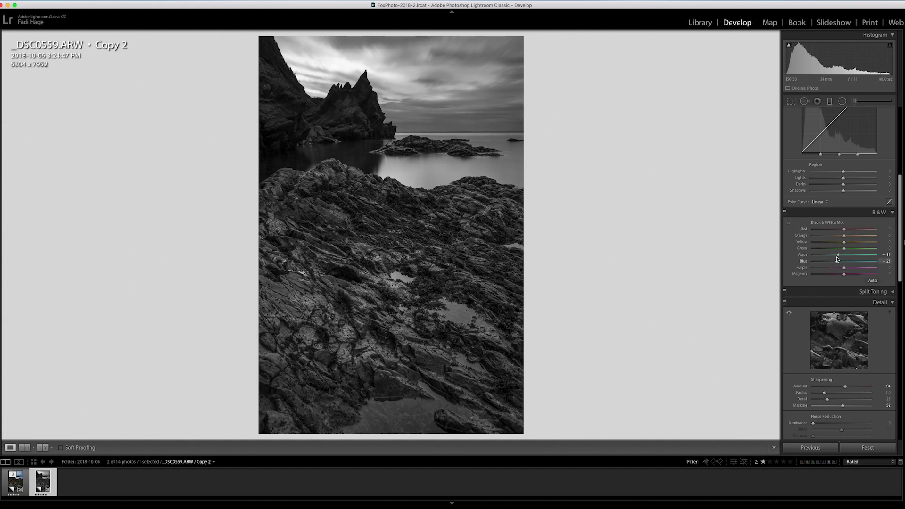
{"action": "left_click", "coordinate": [785, 214]}
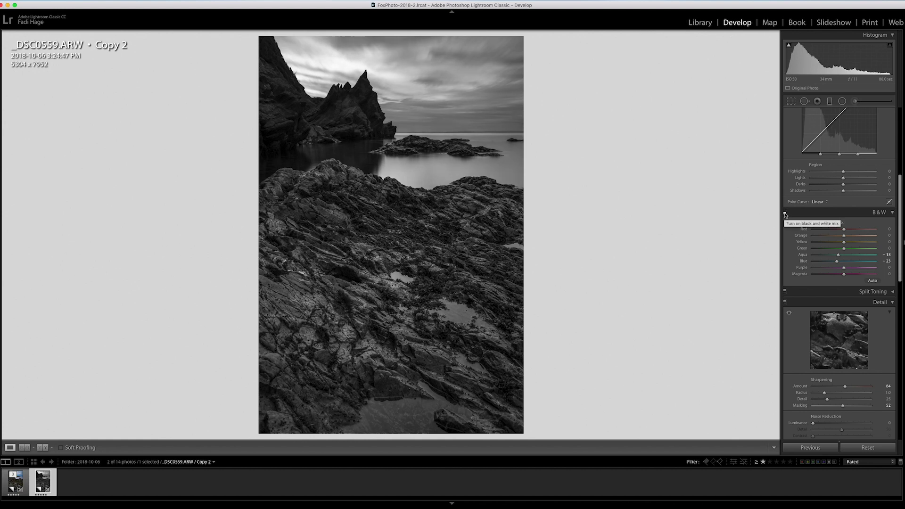
{"action": "left_click", "coordinate": [784, 215]}
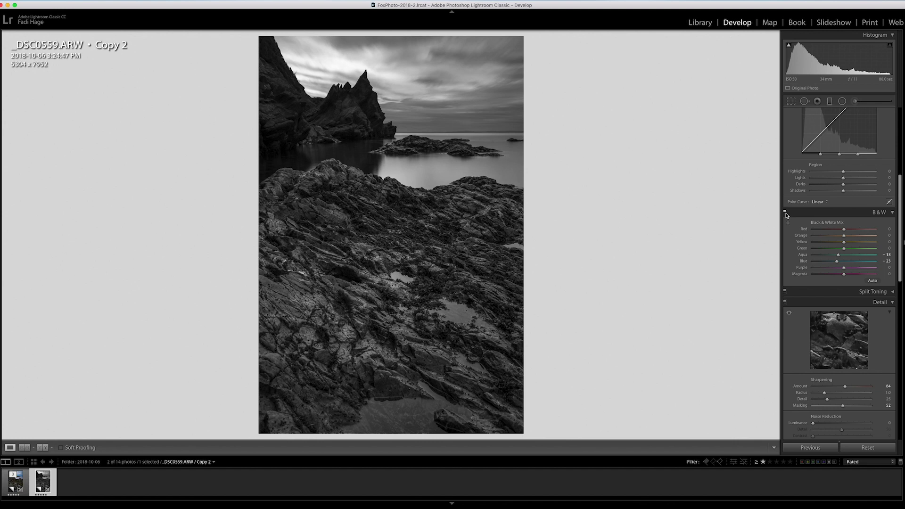
{"action": "scroll", "coordinate": [847, 191], "scroll_direction": "up", "scroll_amount": 5}
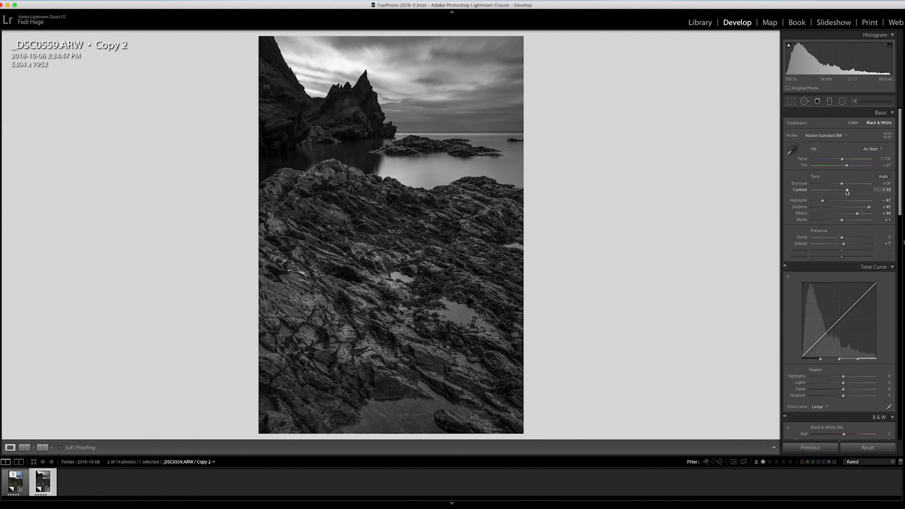
Nudge the Contrast slider with the arrow keys to settle at +21.
{"action": "key", "text": "Down"}
{"action": "key", "text": "Down"}
{"action": "key", "text": "Up"}
{"action": "key", "text": "Up"}
{"action": "key", "text": "Up"}
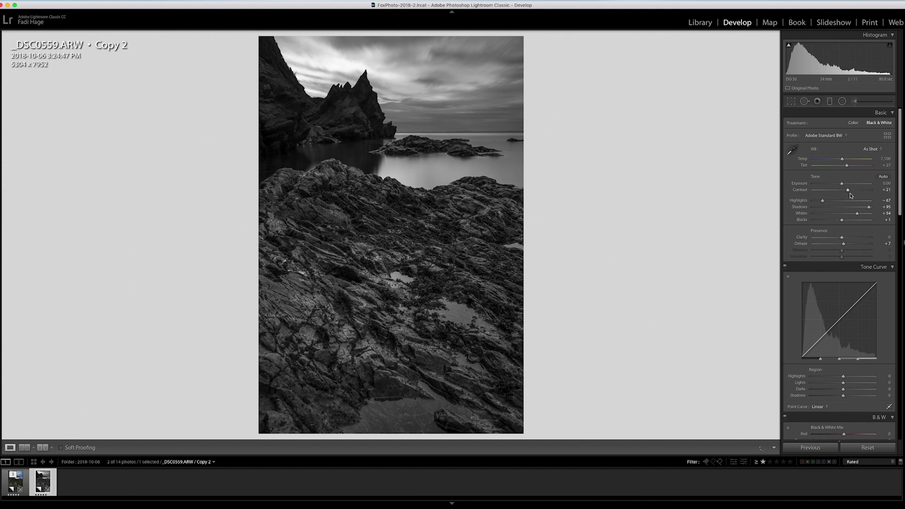